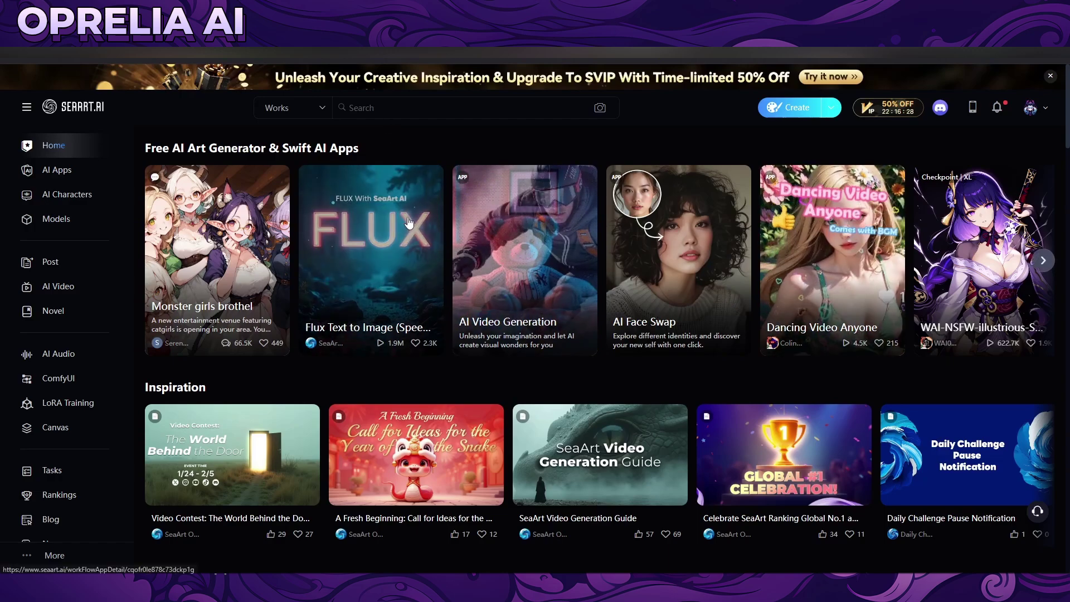
Open the FLUX Text to Image app and reroll the random seed to 319497640.
left_click(384, 252)
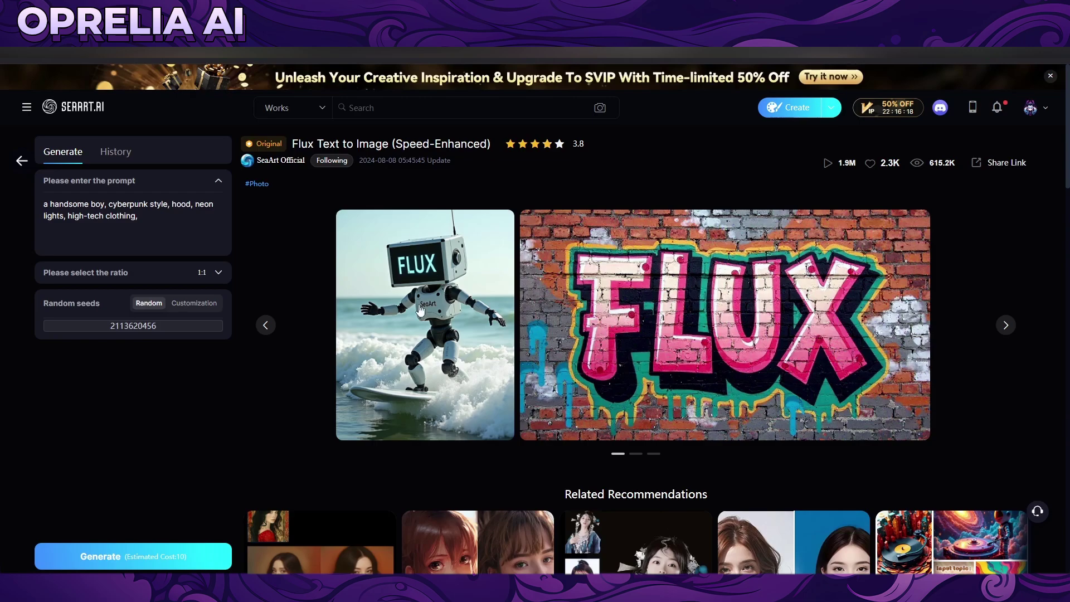
scroll(452, 300, "down", 2)
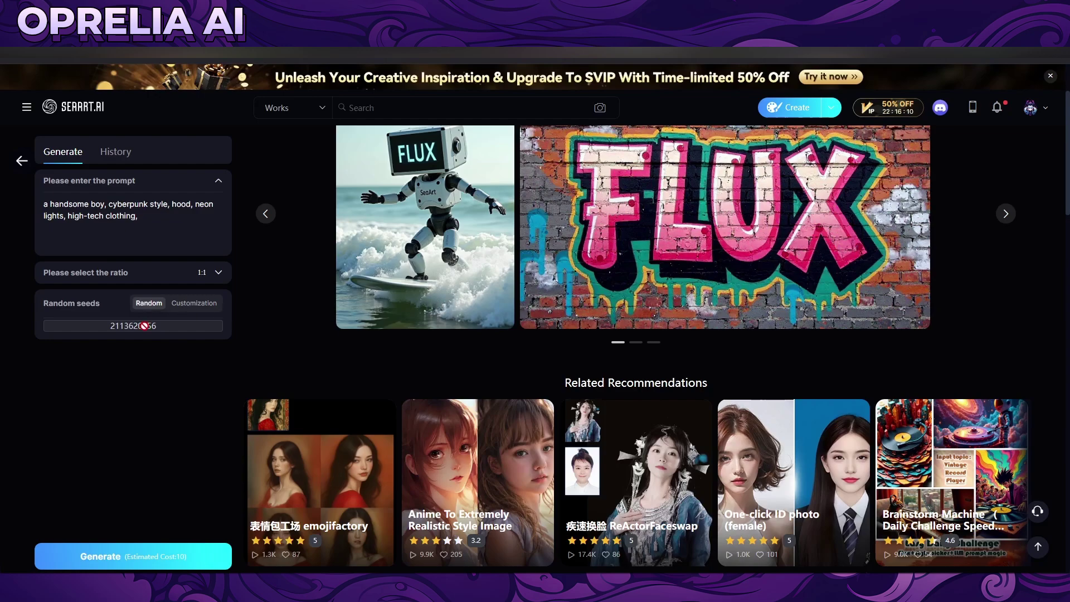
left_click(150, 310)
left_click(149, 309)
left_click(150, 310)
scroll(388, 315, "up", 2)
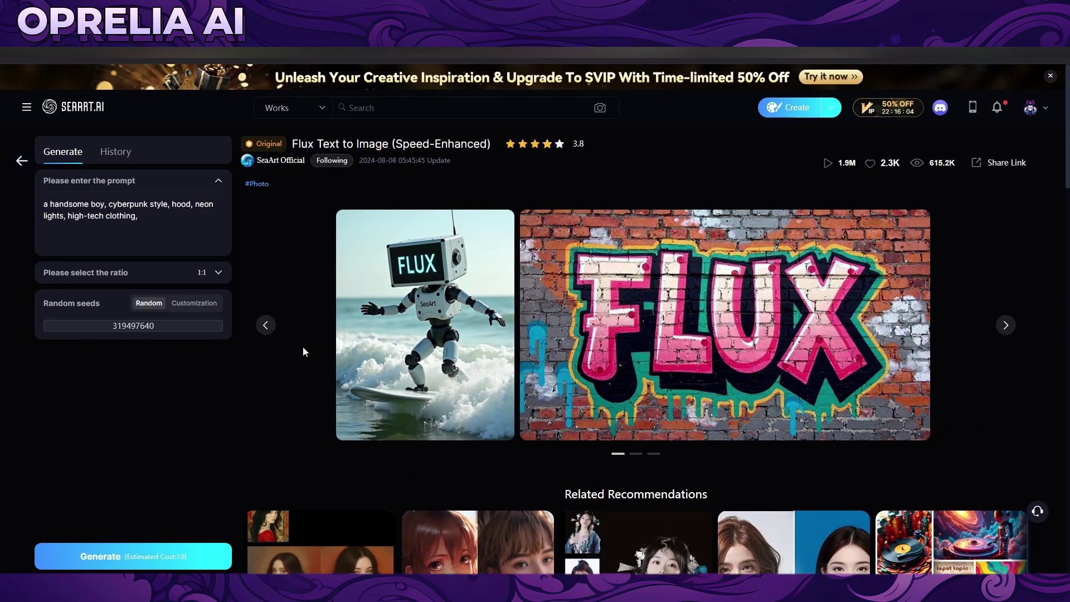
Generate the hooded cyberpunk boy image and wait until History shows it Completed.
left_click(170, 557)
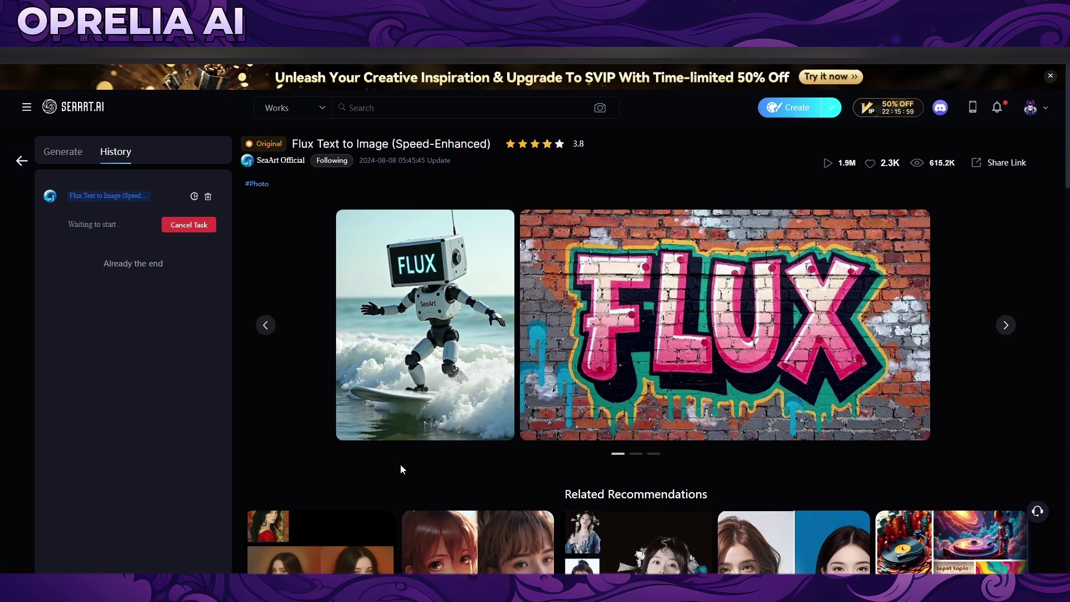
mouse_move(1038, 111)
mouse_move(919, 278)
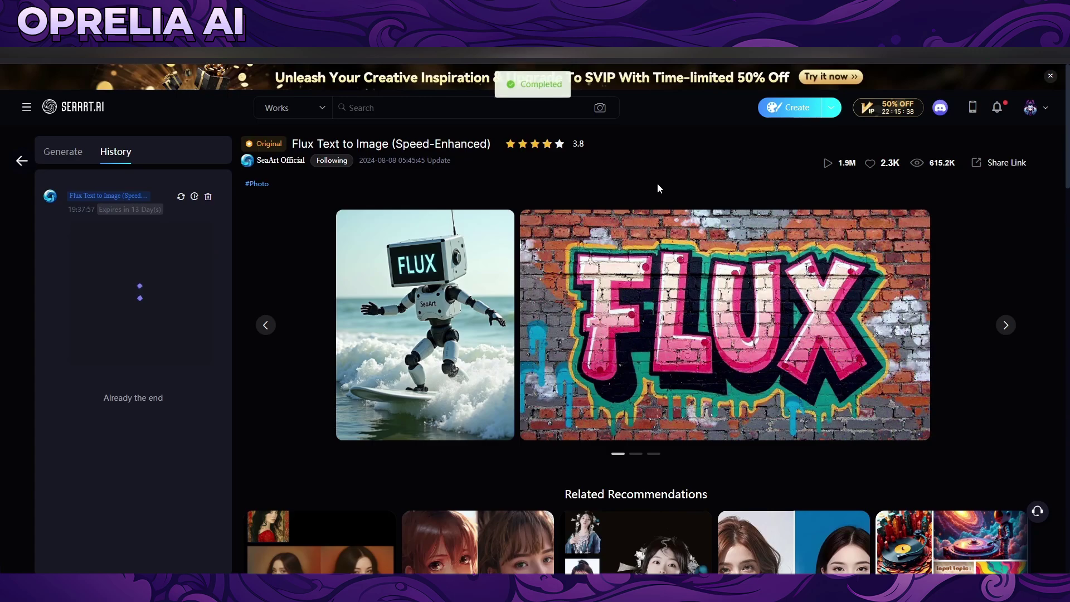
left_click(178, 266)
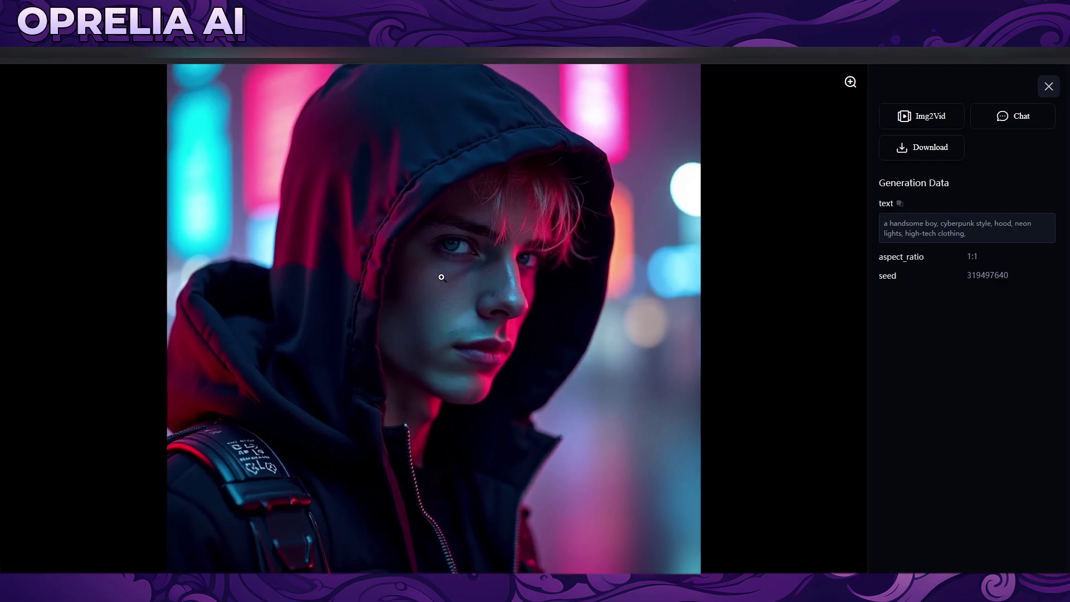
left_click(478, 226)
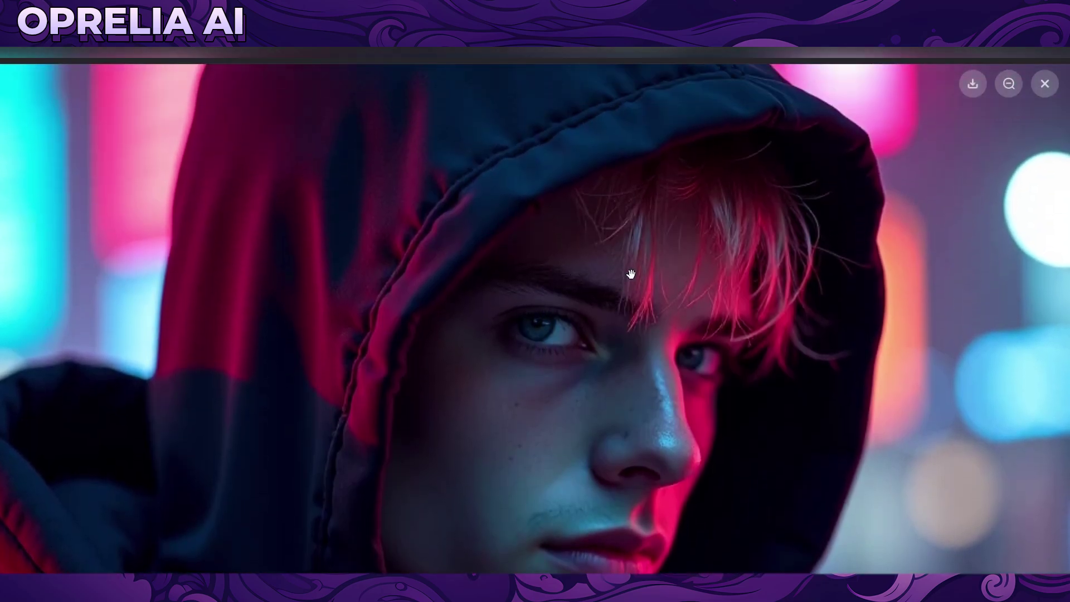
left_click(1046, 84)
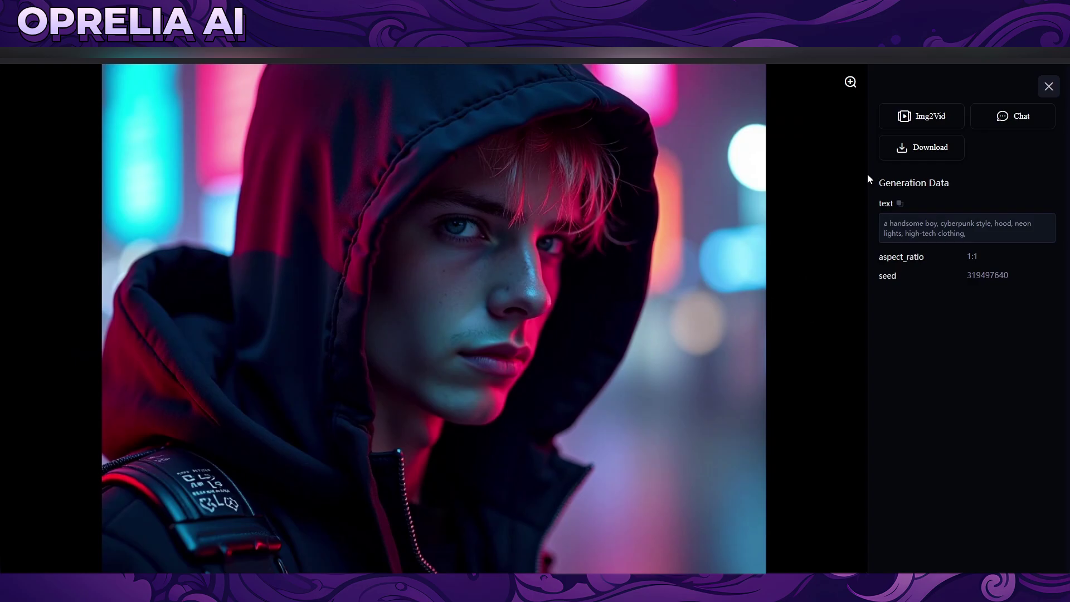
left_click(1047, 86)
scroll(519, 252, "down", 5)
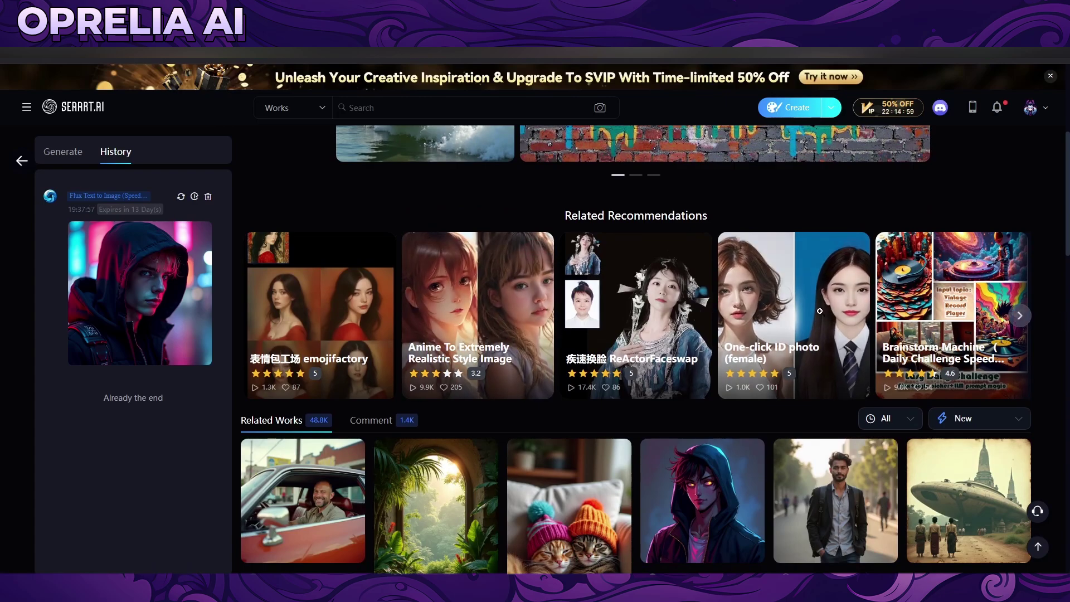
Open the One-click ID photo (female) app and scroll through its Related Works grid.
left_click(796, 344)
scroll(612, 335, "down", 4)
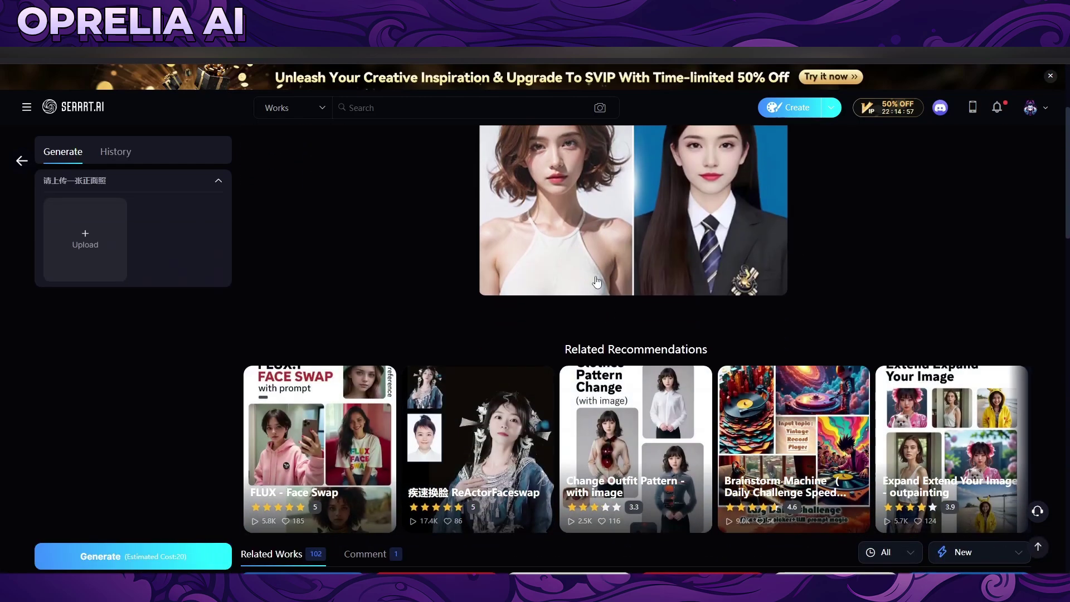
scroll(595, 275, "up", 3)
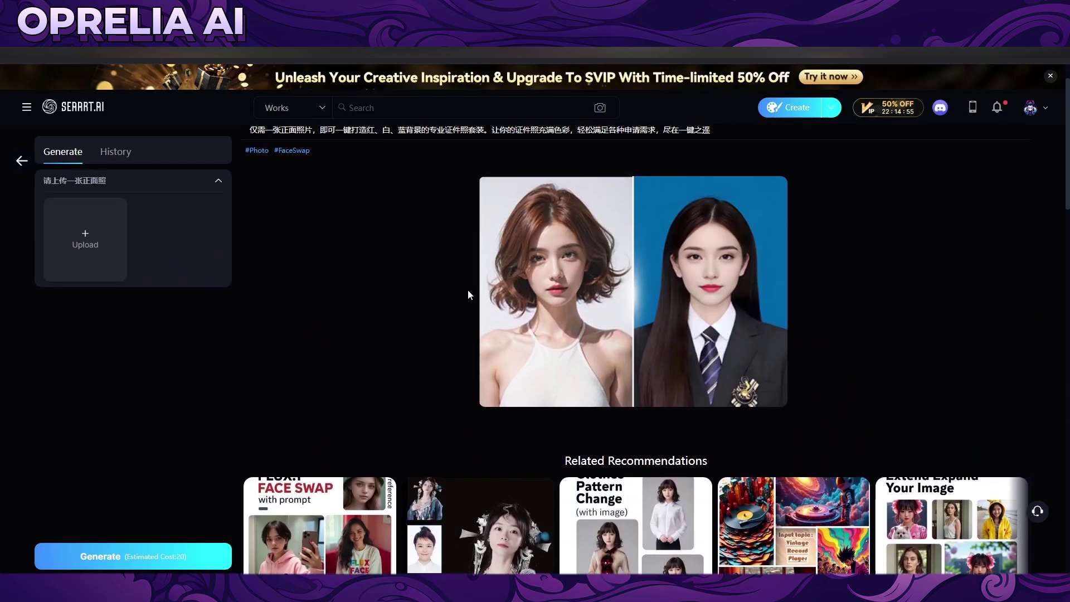
scroll(500, 302, "down", 10)
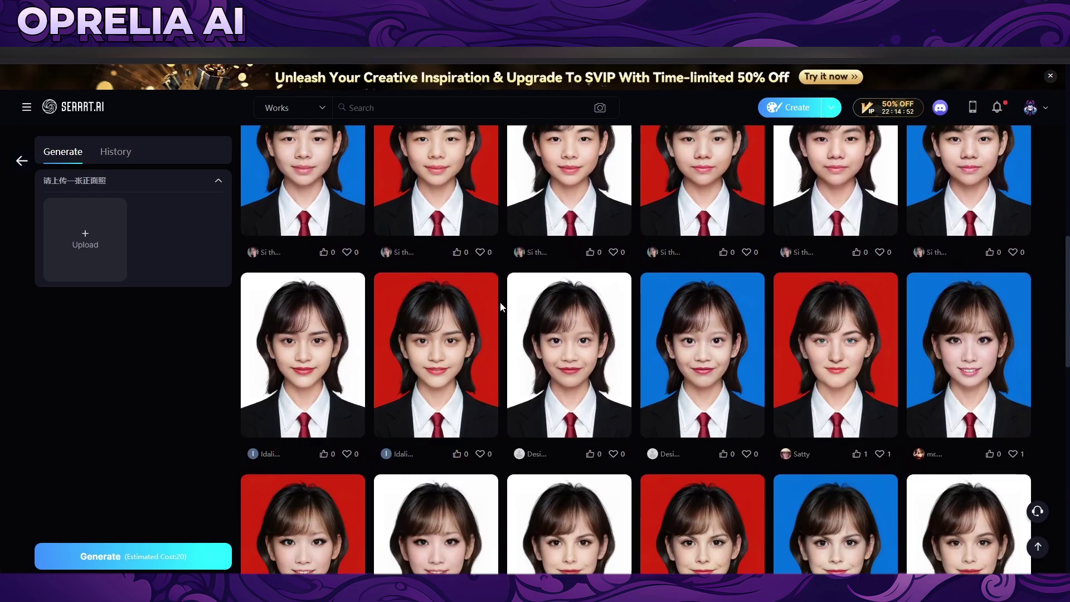
scroll(500, 302, "down", 8)
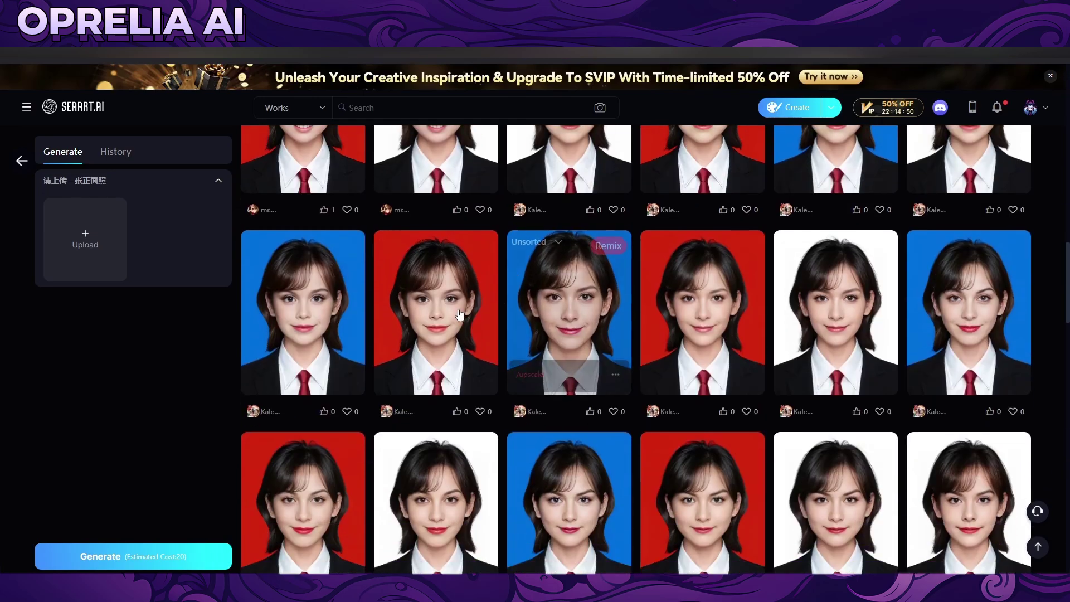
scroll(513, 331, "down", 3)
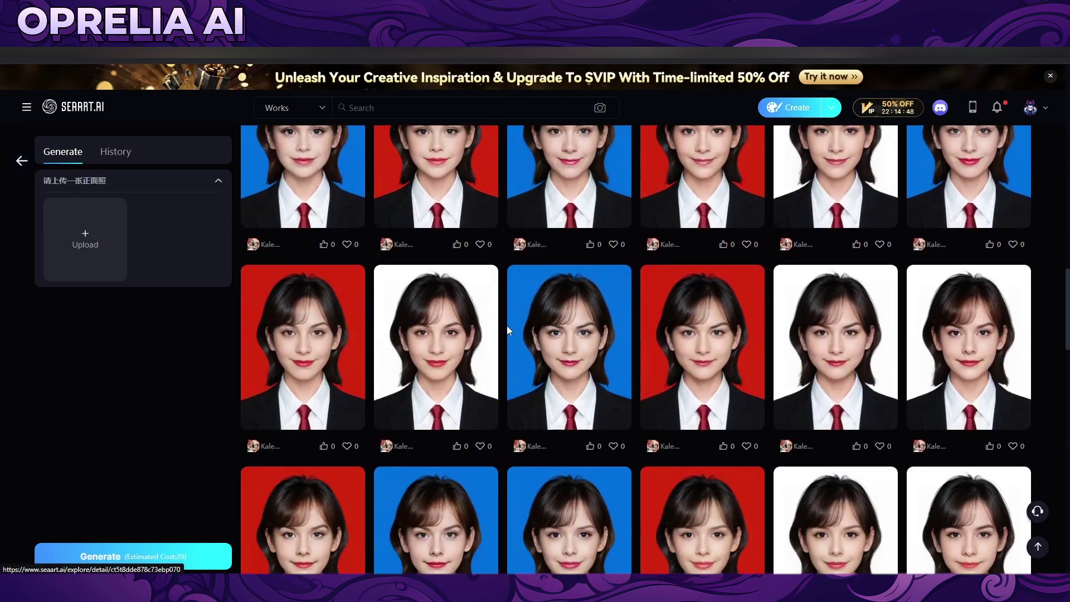
scroll(507, 329, "down", 5)
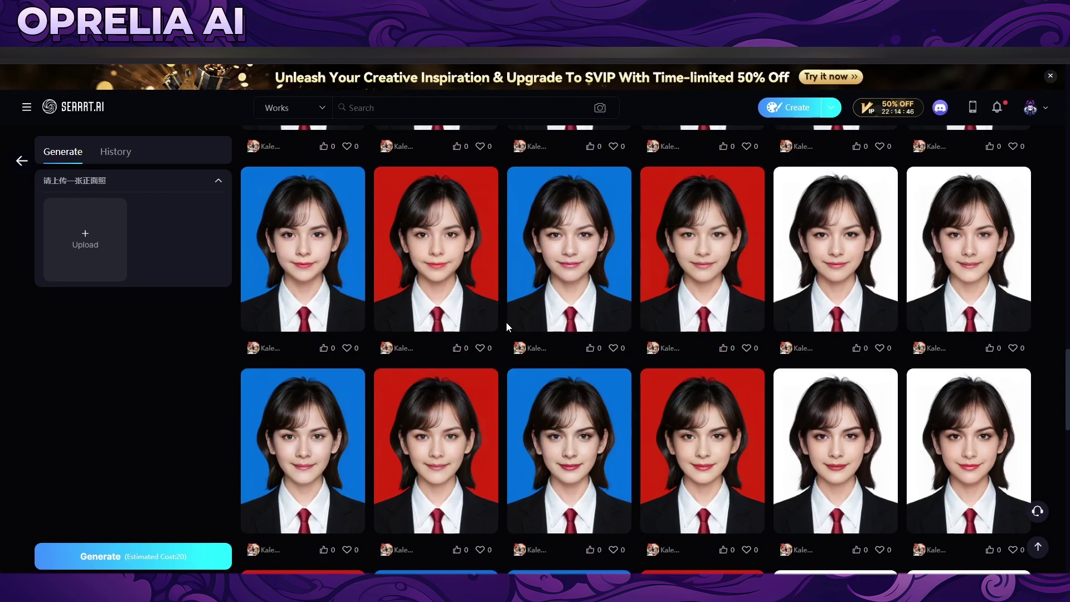
scroll(506, 326, "down", 6)
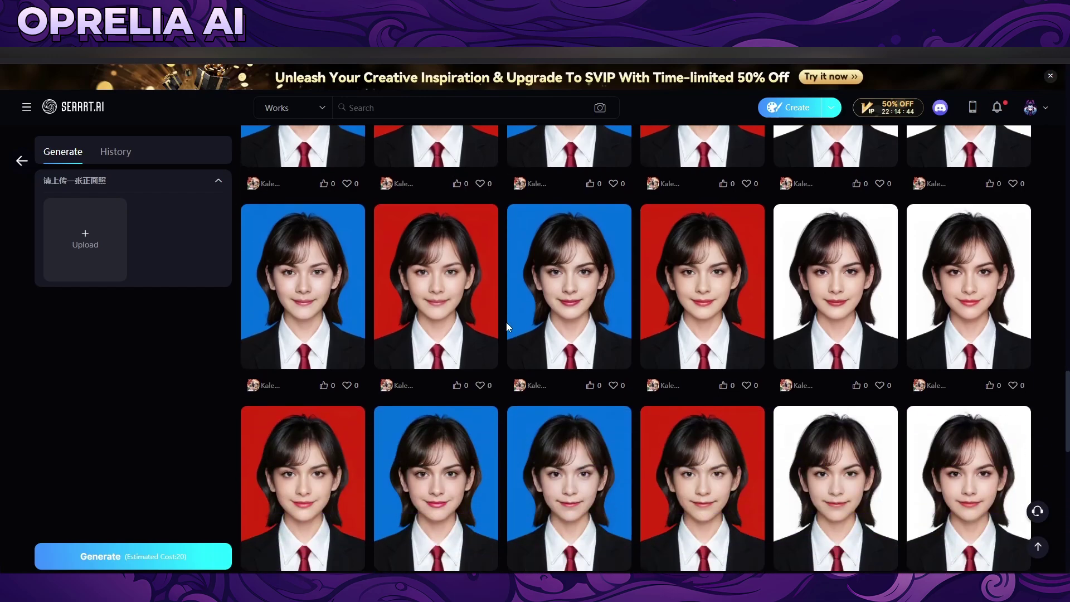
scroll(509, 326, "down", 5)
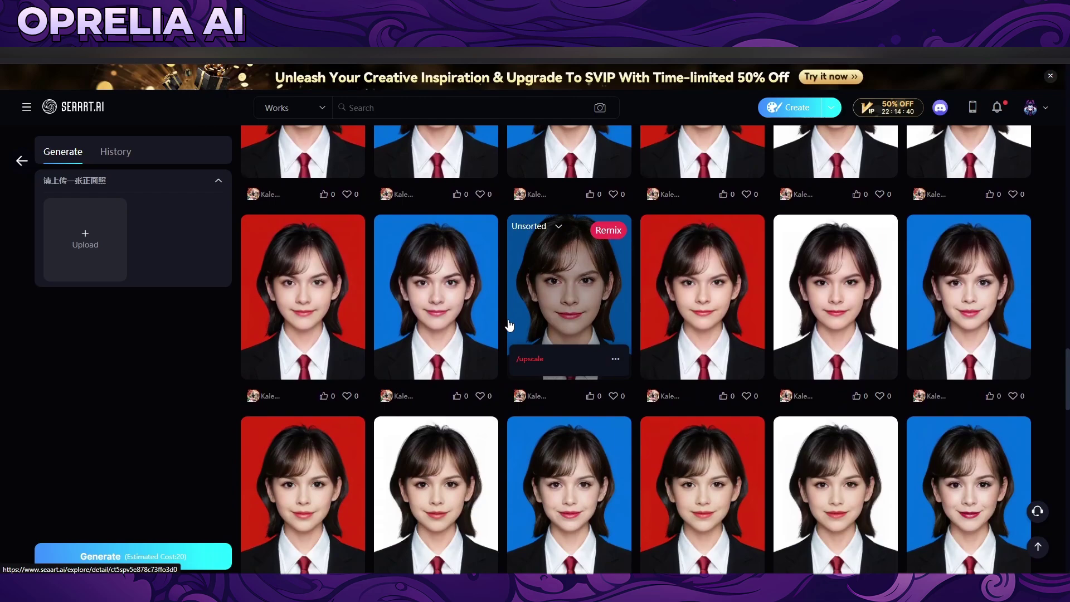
Look through the last red, blue and white ID portraits, then return to Flux Text to Image.
scroll(509, 326, "down", 5)
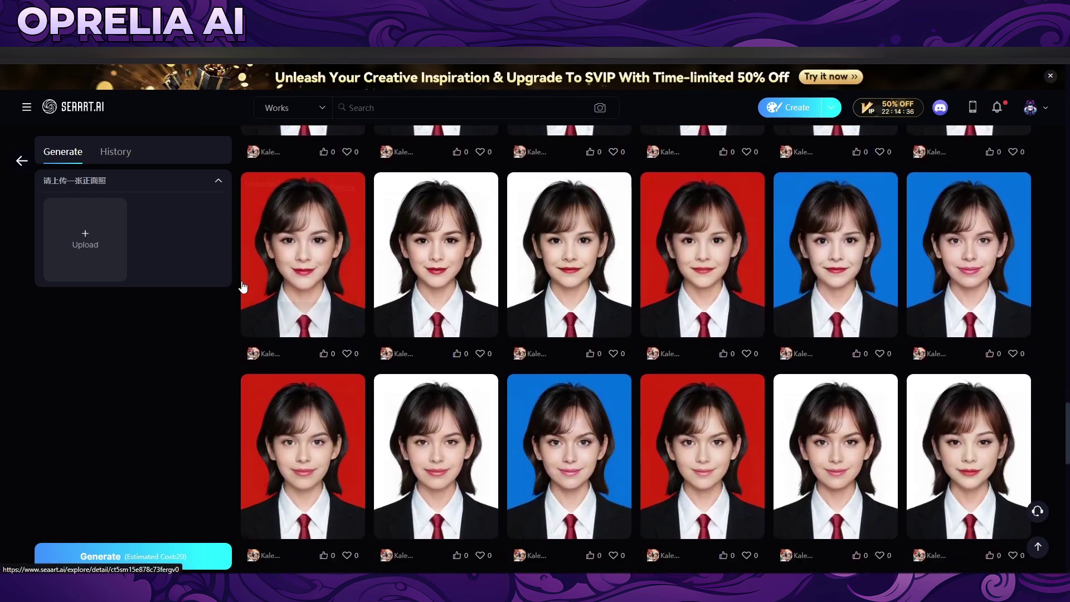
scroll(330, 304, "down", 4)
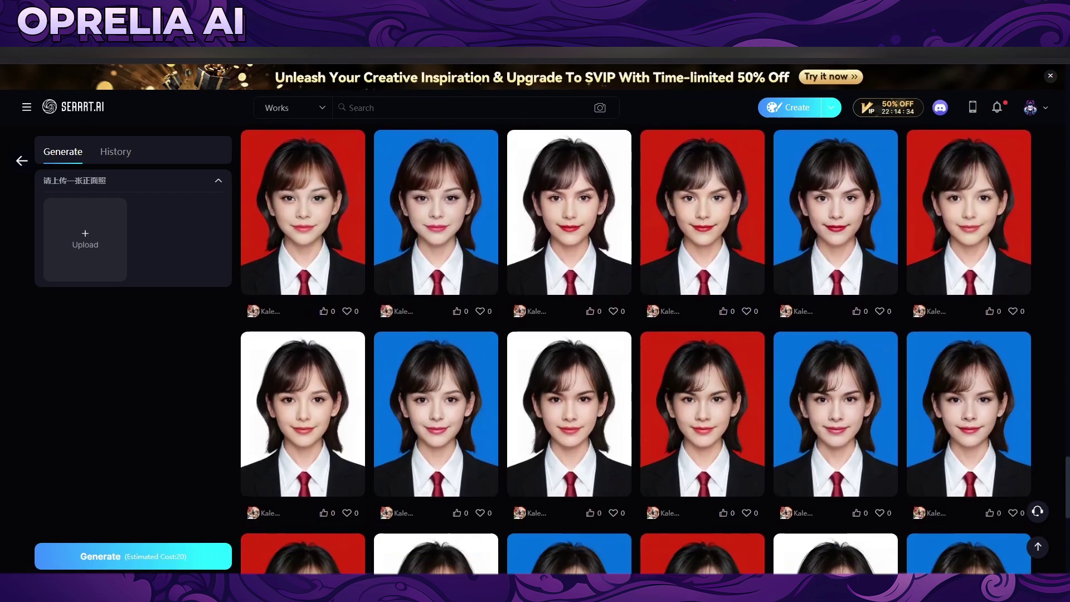
key("alt+Left")
scroll(601, 266, "down", 4)
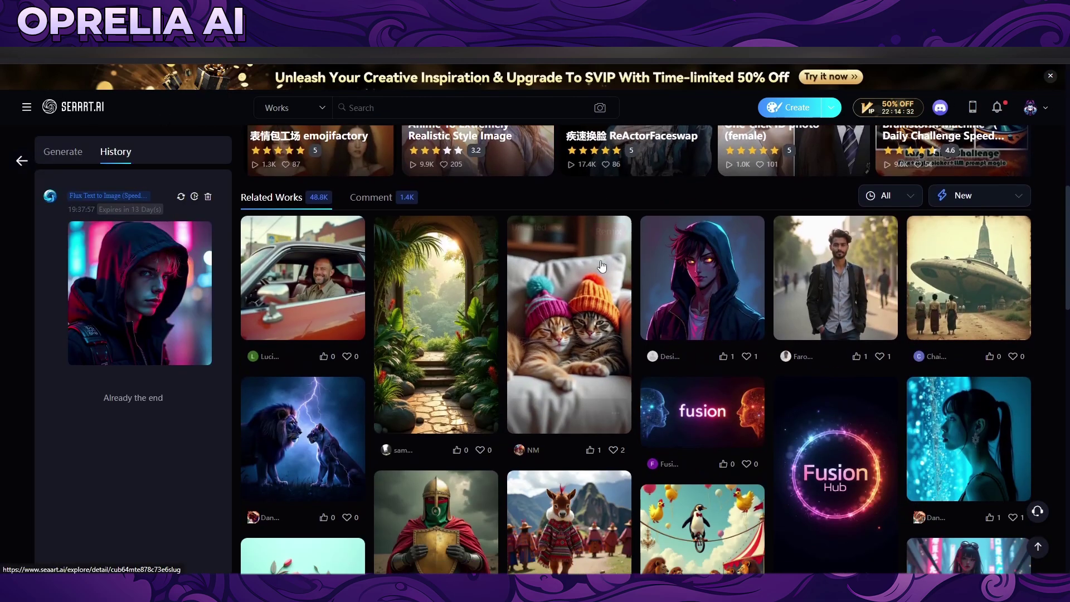
scroll(600, 265, "down", 3)
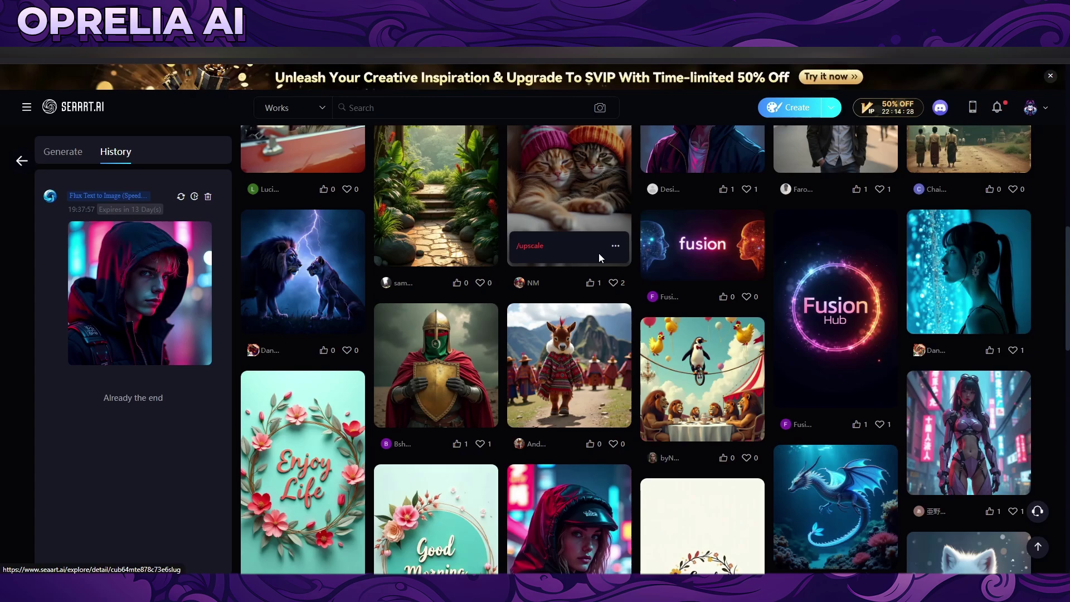
scroll(598, 253, "down", 2)
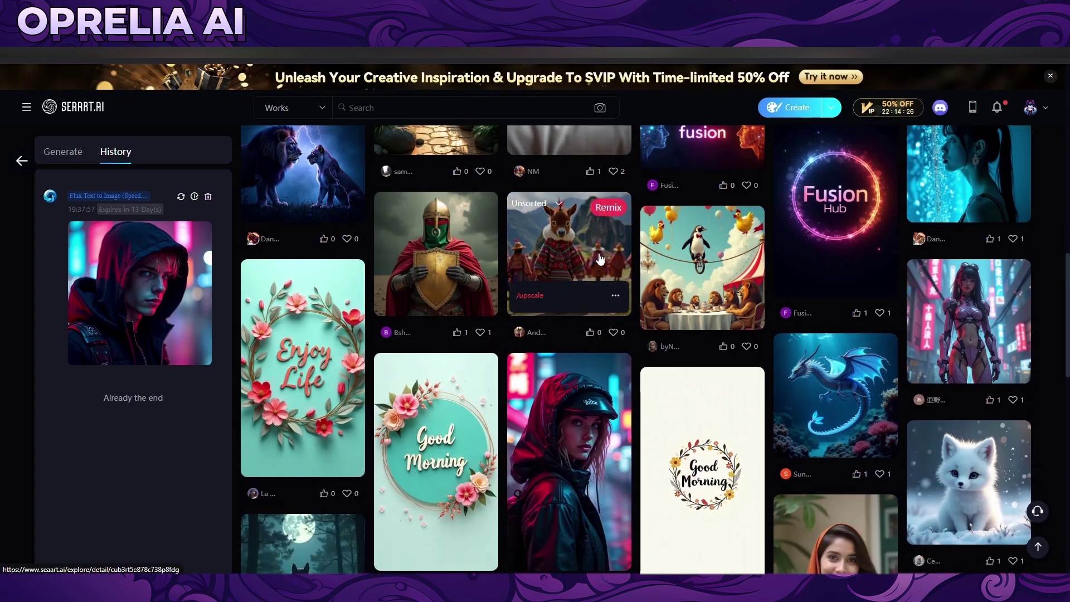
scroll(600, 258, "down", 1)
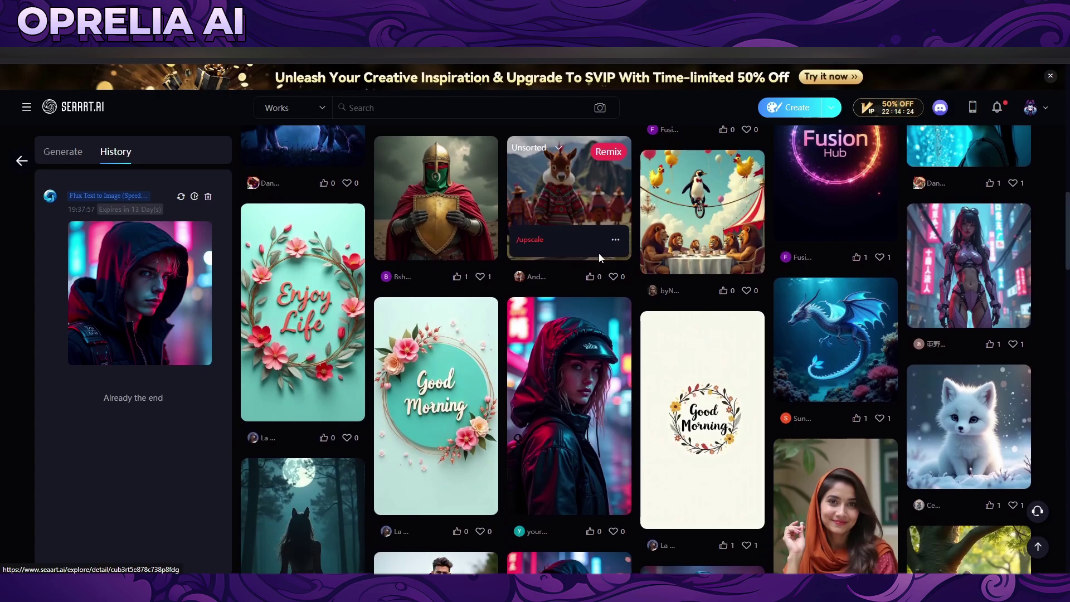
scroll(598, 253, "down", 5)
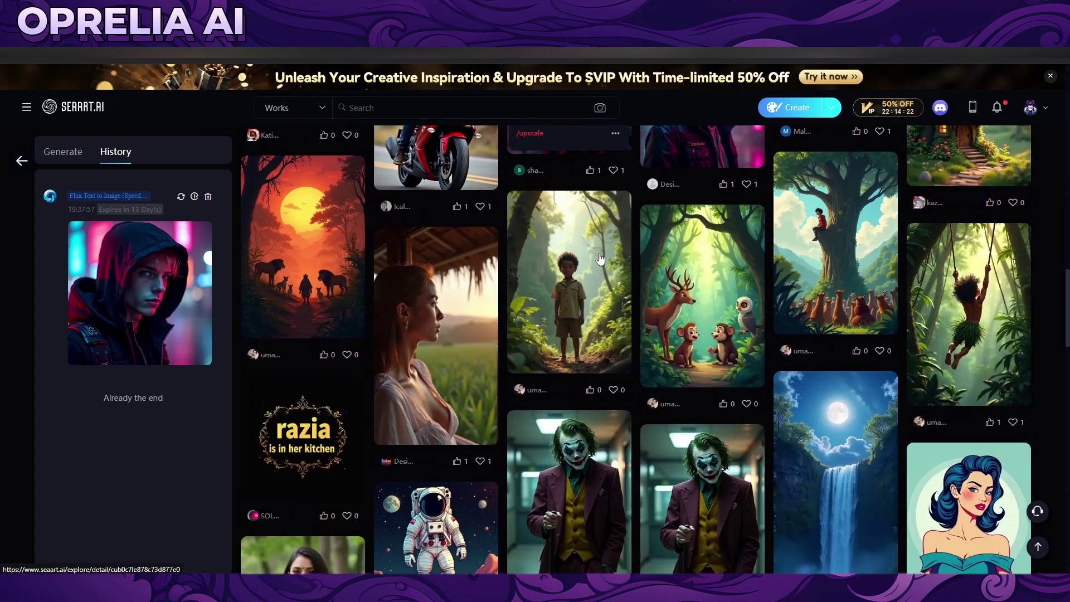
scroll(600, 258, "down", 5)
scroll(599, 211, "down", 4)
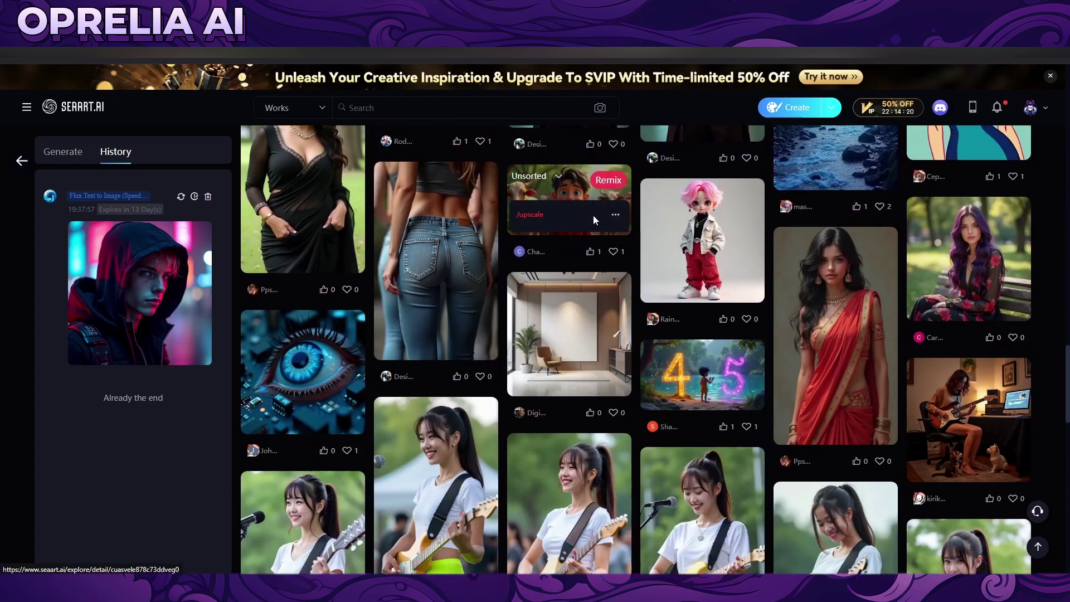
scroll(591, 222, "down", 3)
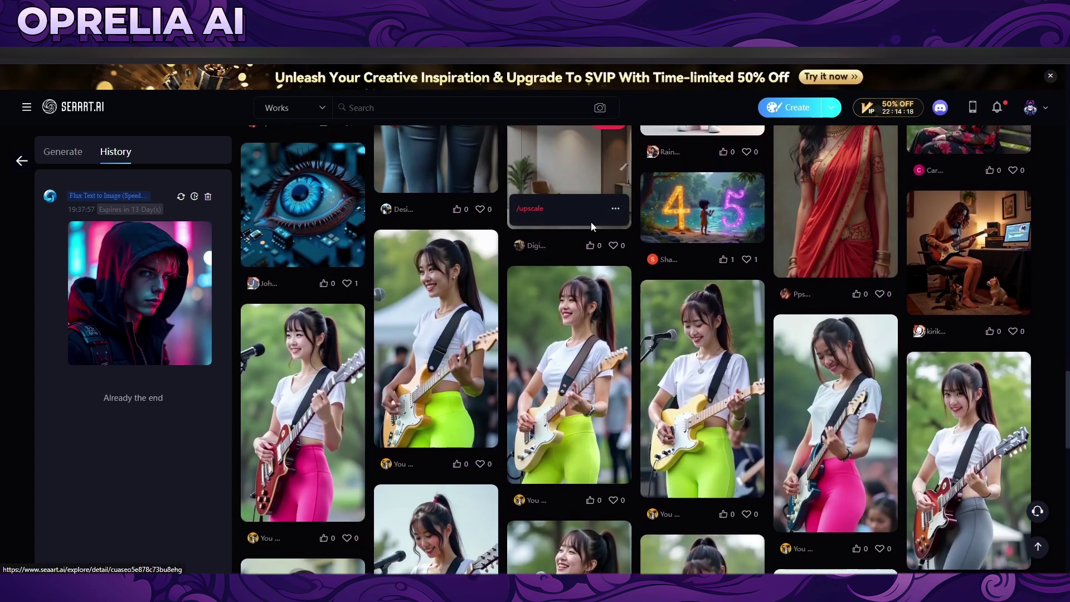
scroll(590, 222, "down", 5)
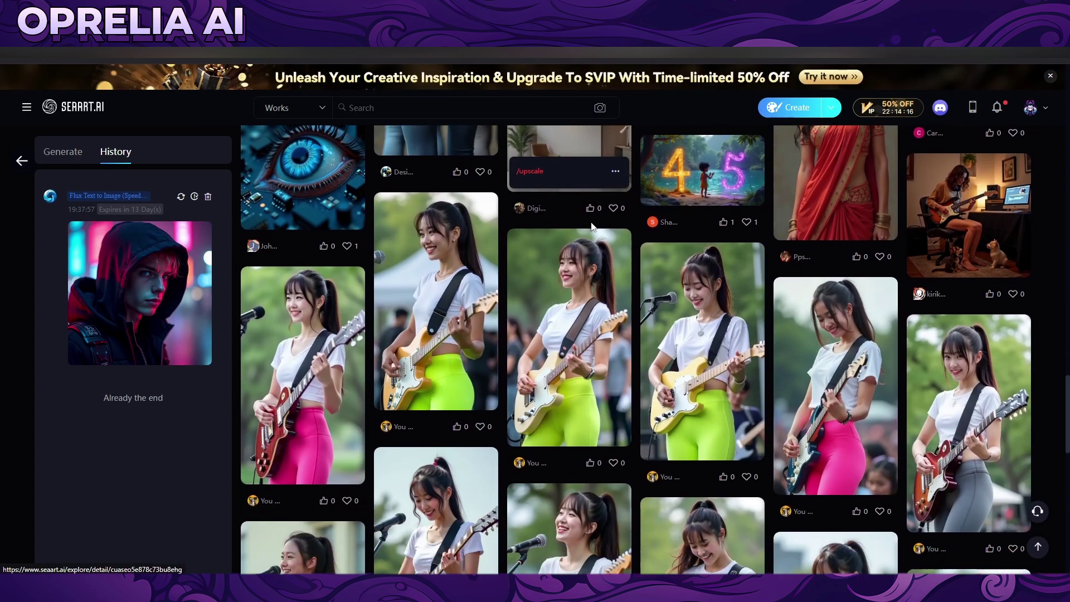
scroll(590, 222, "down", 8)
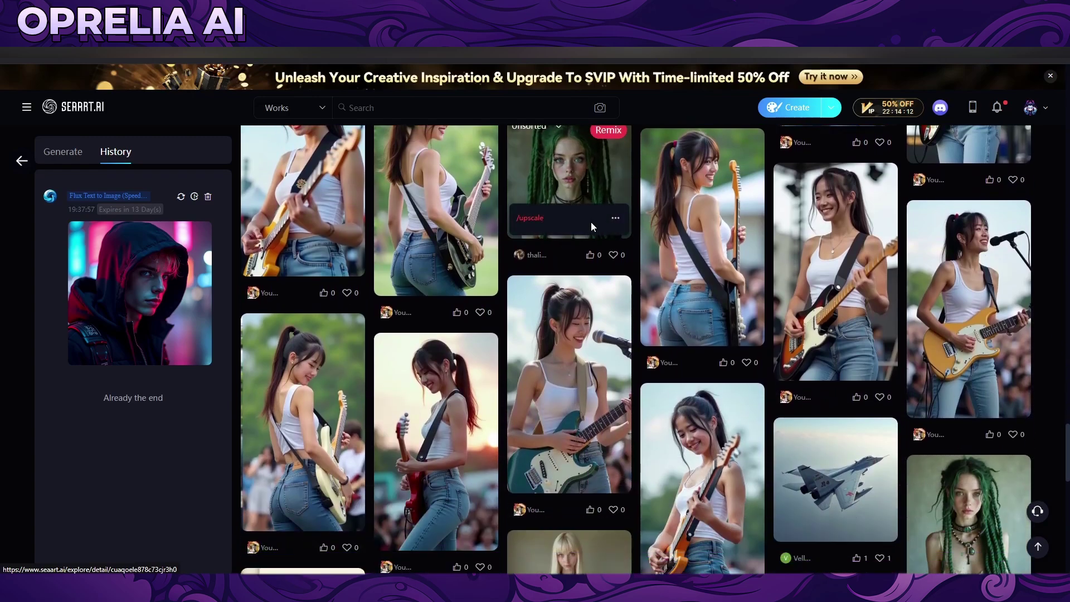
scroll(591, 223, "down", 6)
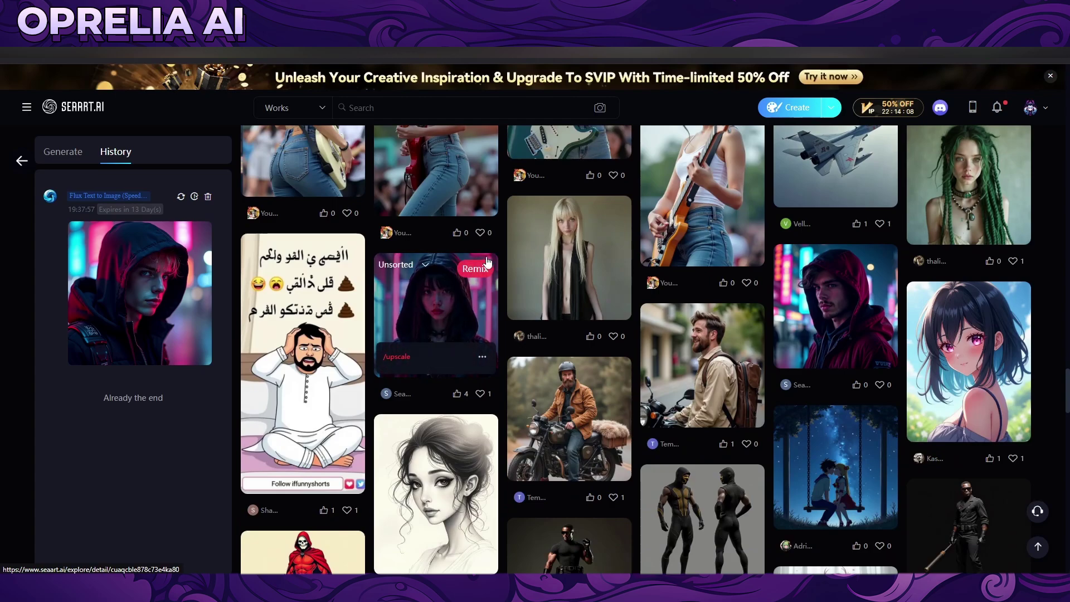
scroll(506, 259, "down", 4)
scroll(506, 259, "down", 3)
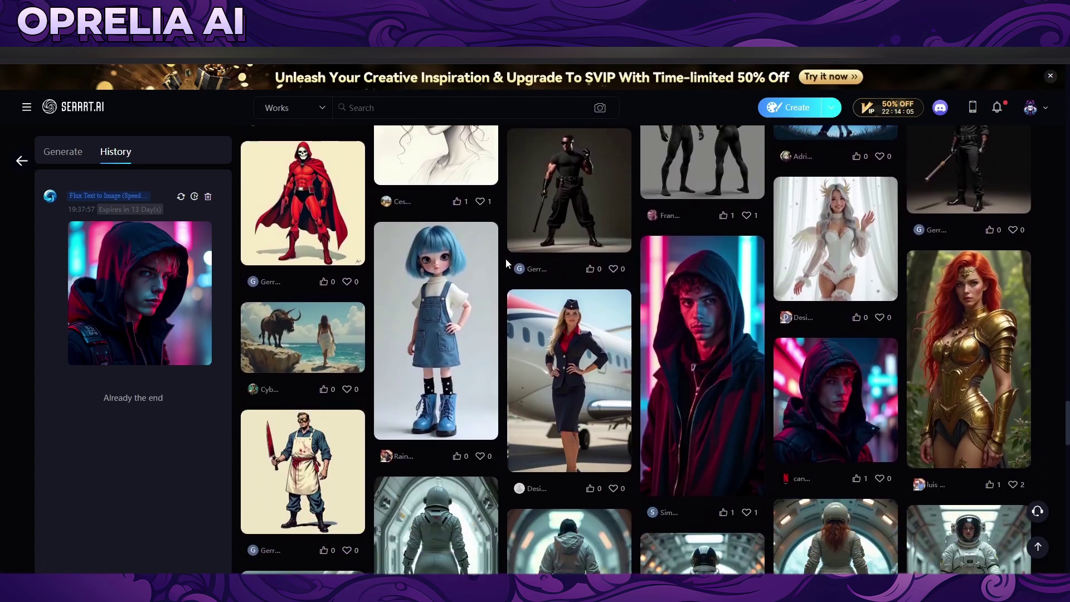
left_click(574, 337)
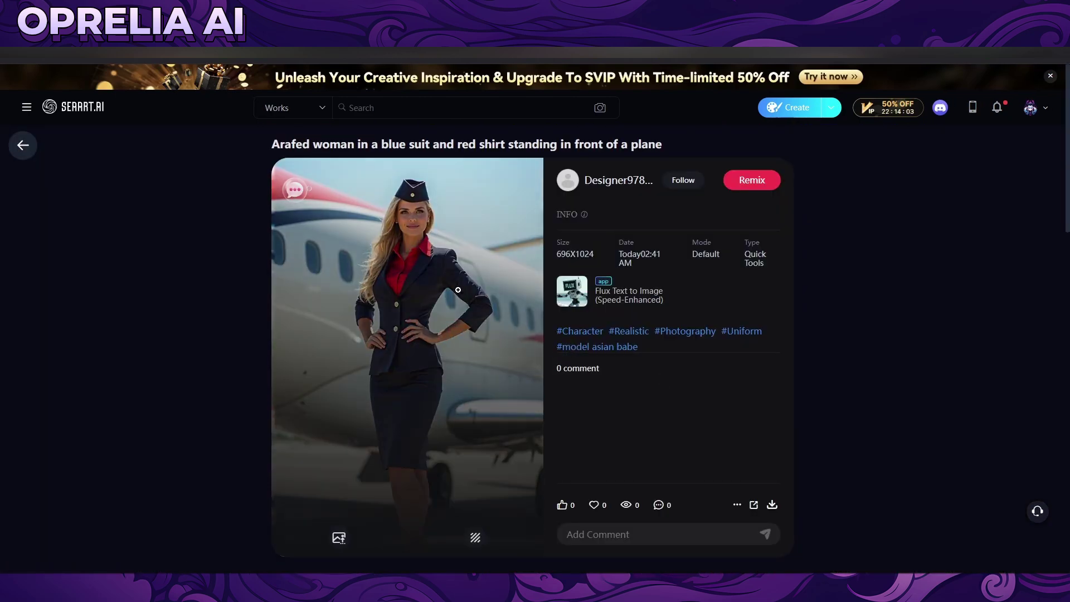
left_click(459, 291)
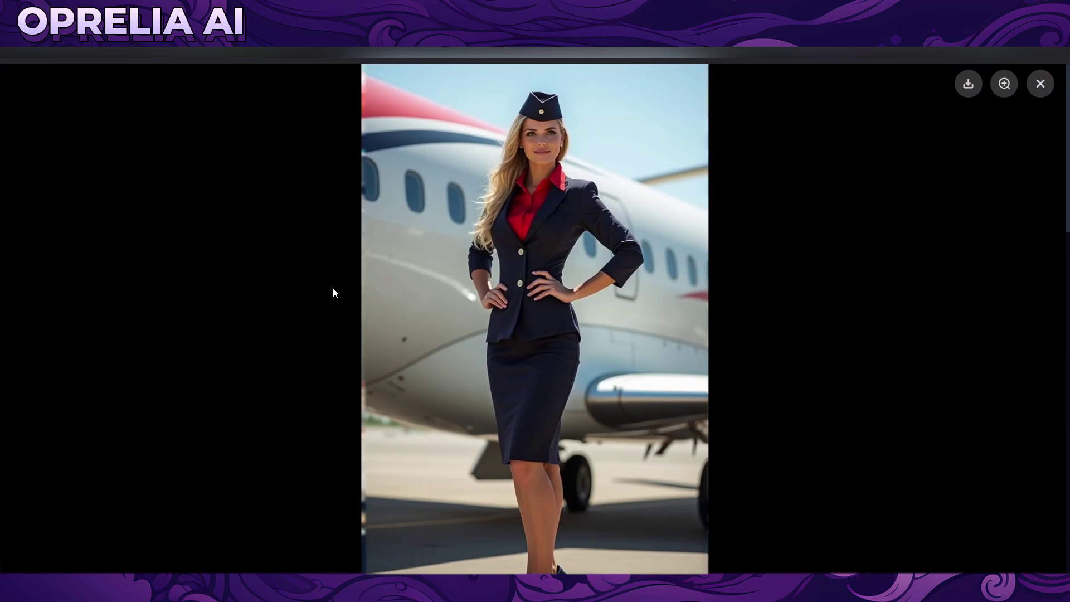
left_click(1028, 88)
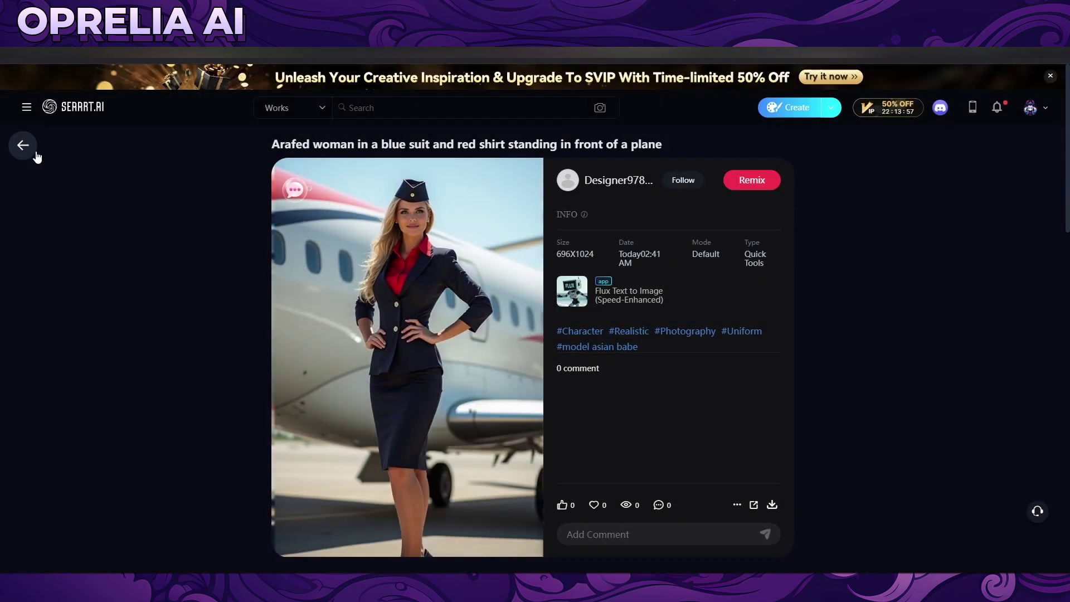
left_click(23, 145)
scroll(499, 245, "down", 5)
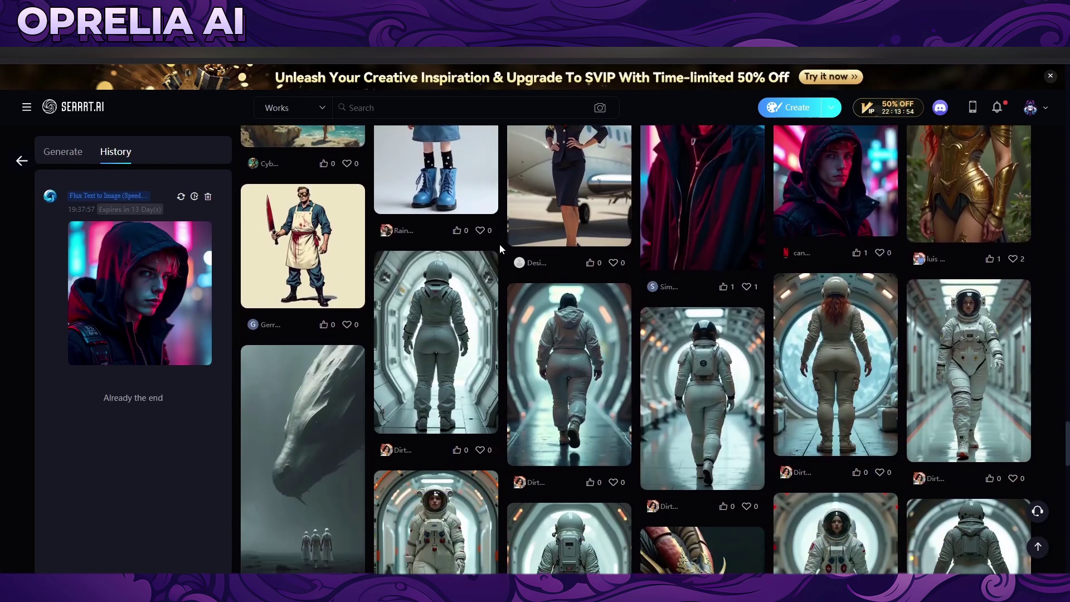
scroll(499, 248, "down", 3)
scroll(499, 245, "down", 8)
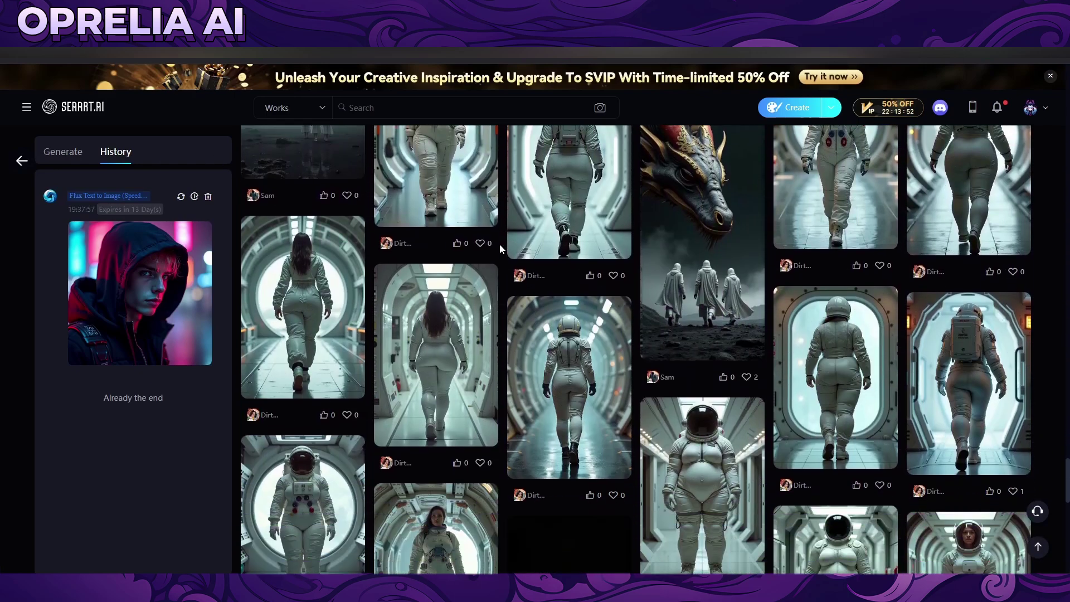
scroll(498, 249, "down", 10)
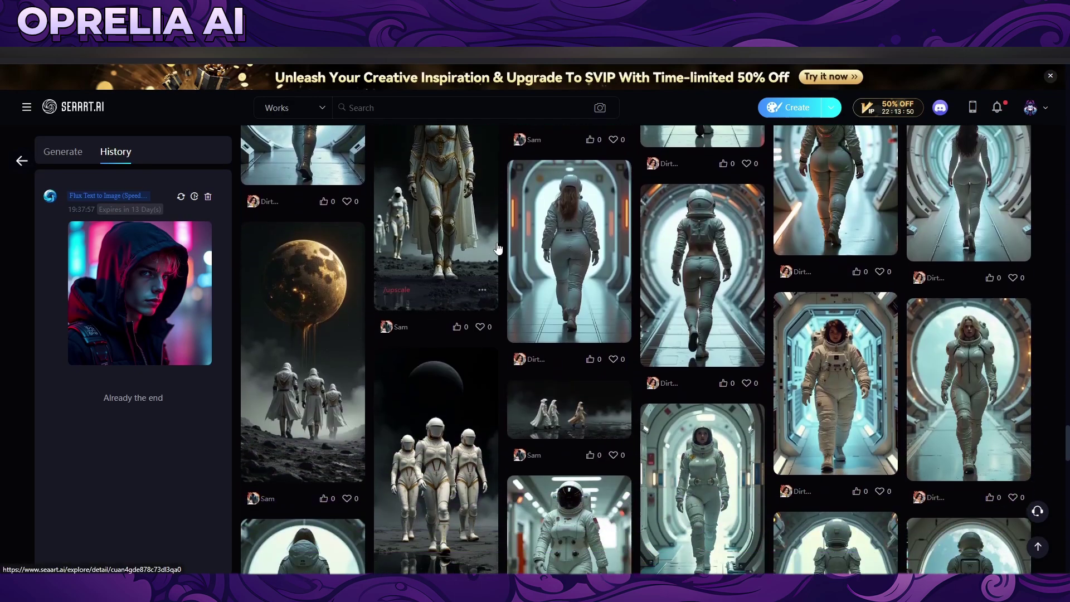
scroll(500, 249, "down", 10)
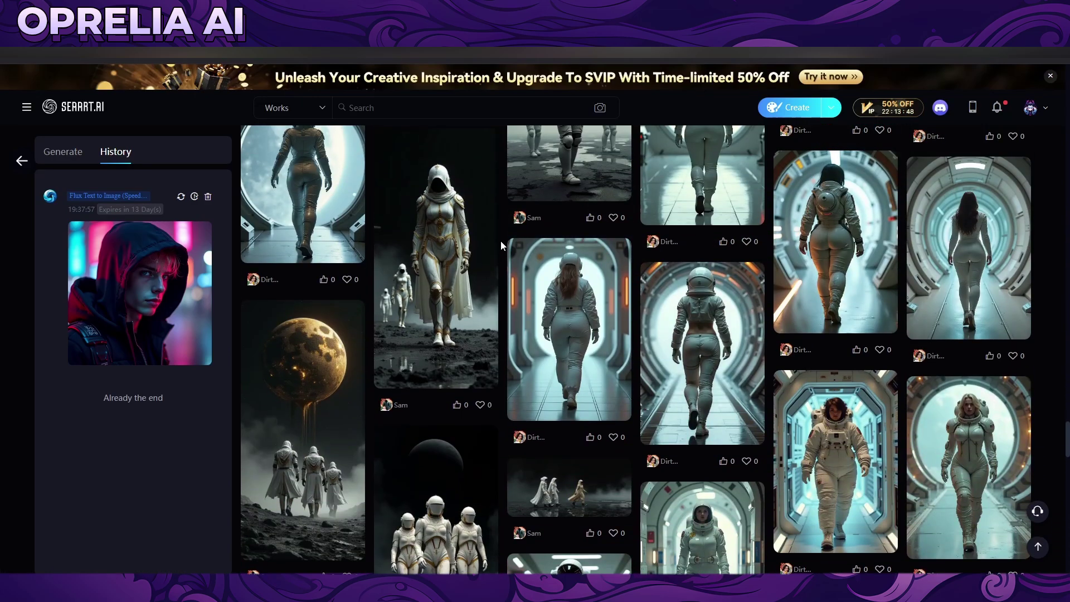
scroll(502, 238, "up", 10)
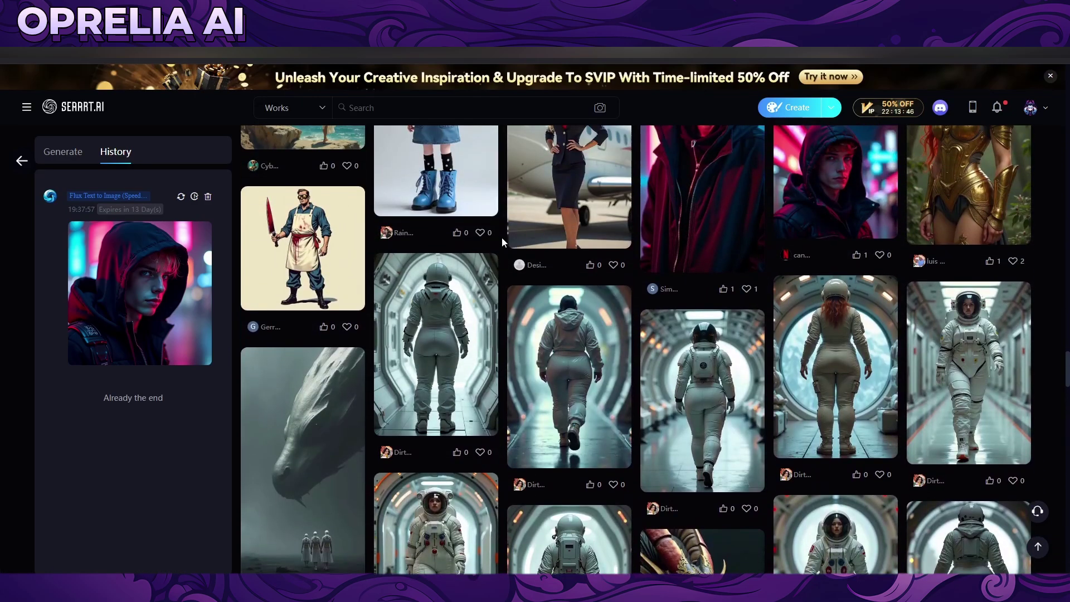
scroll(501, 239, "up", 15)
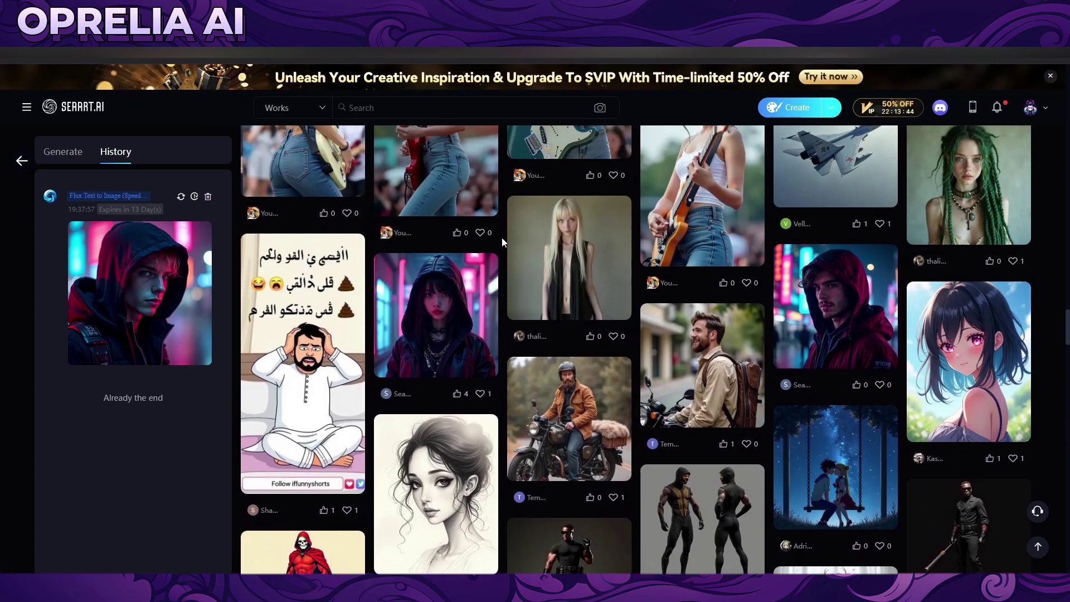
scroll(501, 240, "up", 5)
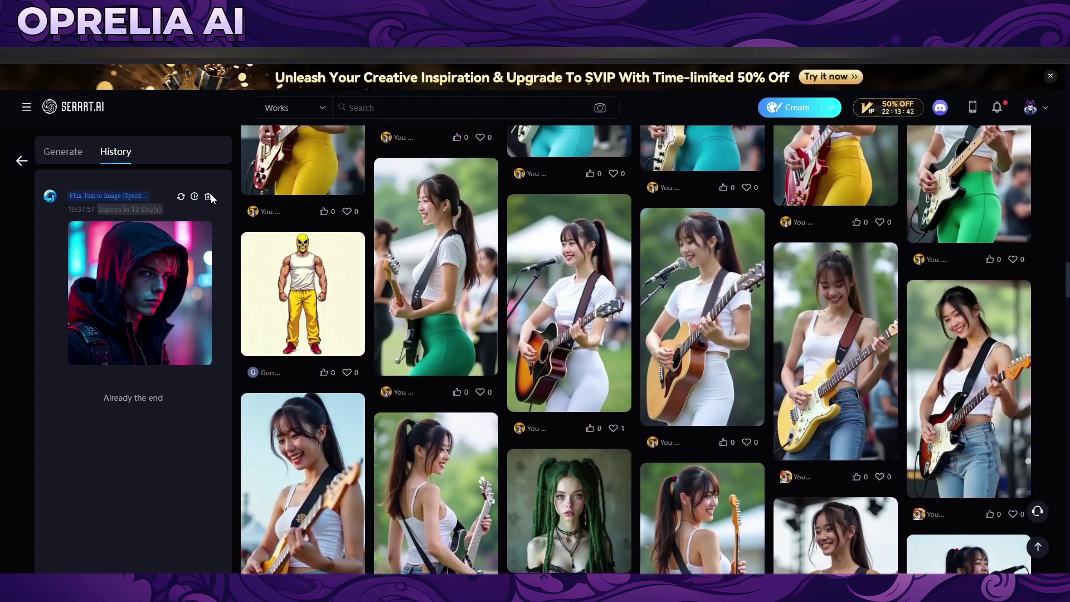
From Home, open AI Face Swap and load the 0:13 dancing-woman template video.
left_click(312, 268)
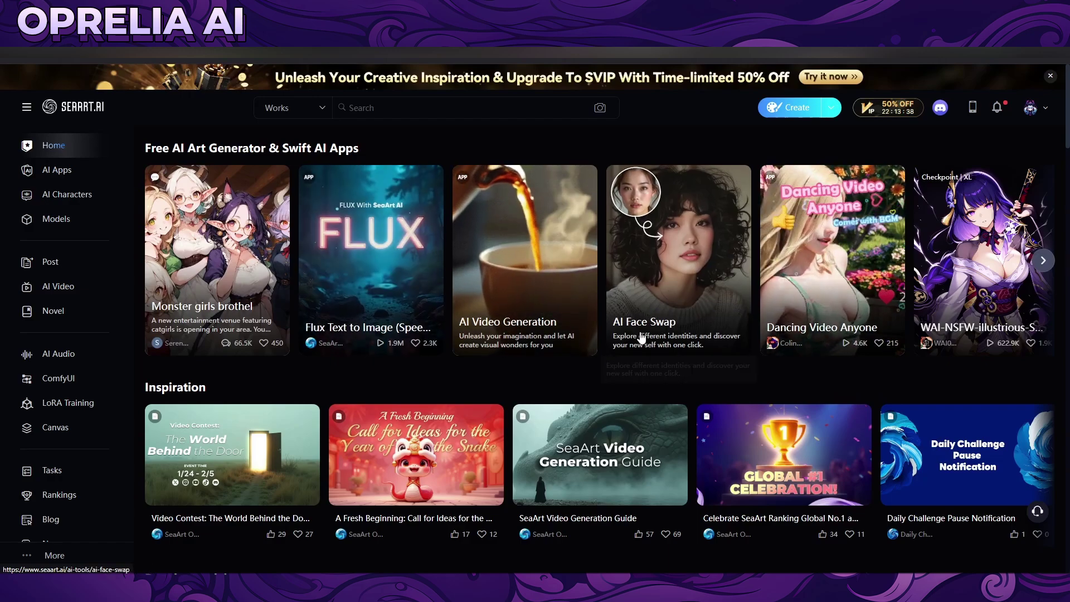
left_click(660, 317)
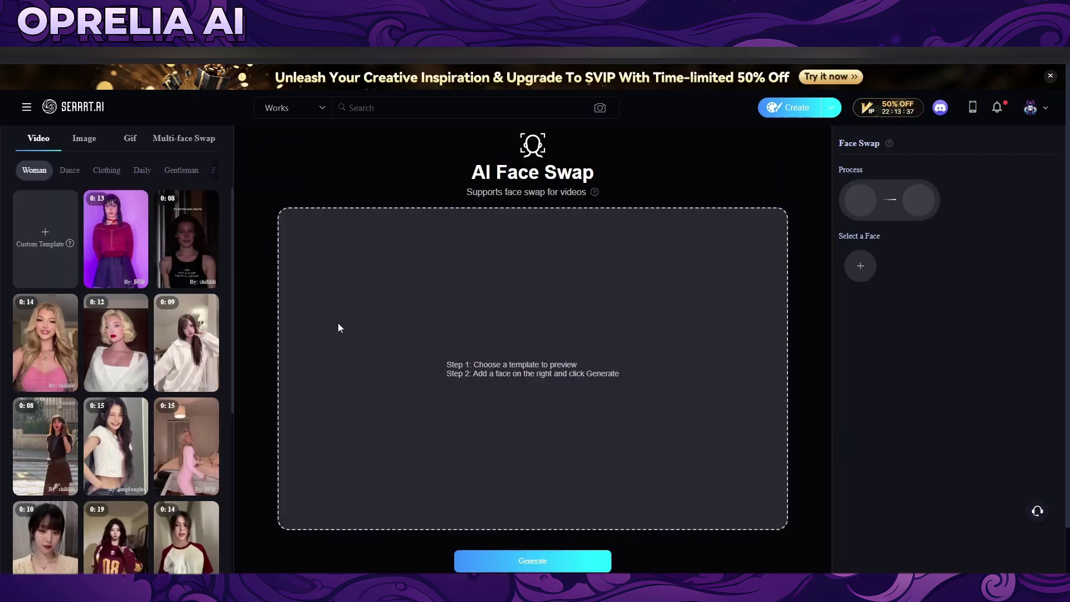
left_click(138, 223)
Mute the template video and pause it at 0:09.
left_click(723, 502)
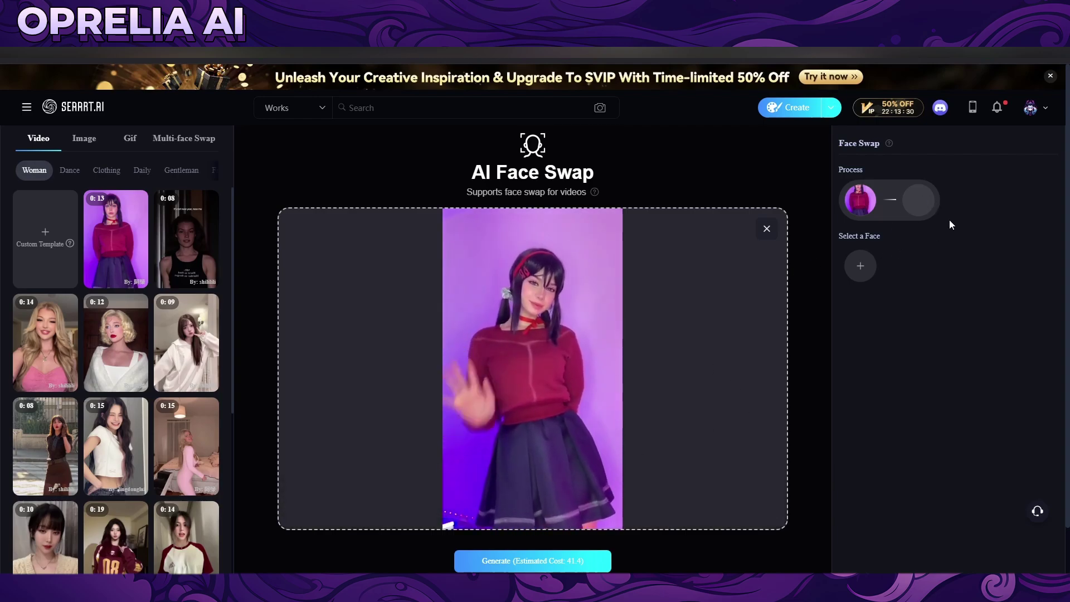
left_click(563, 315)
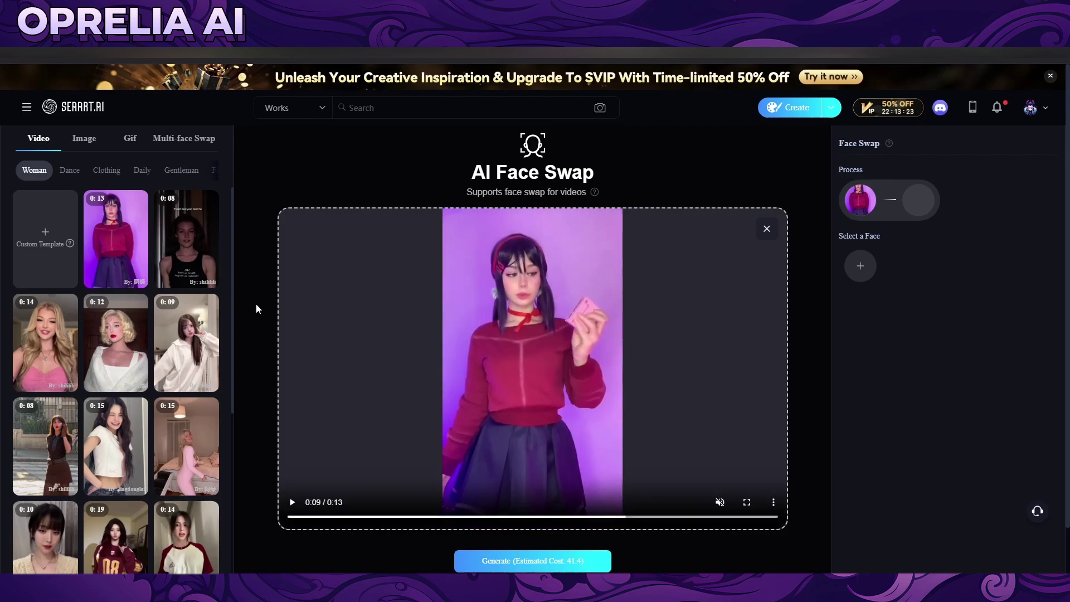
scroll(123, 423, "down", 2)
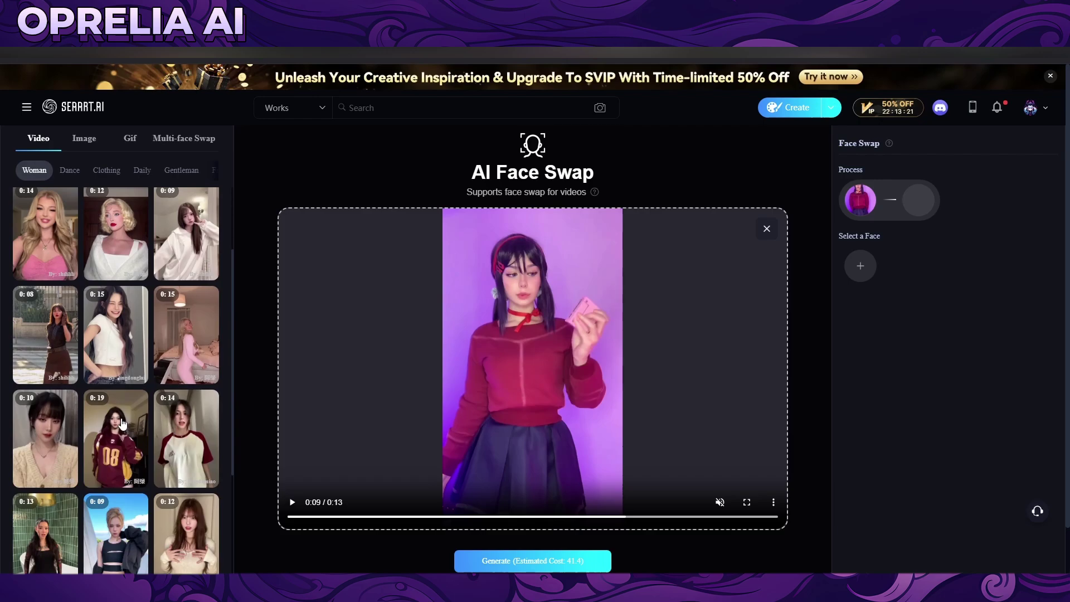
scroll(123, 423, "down", 4)
scroll(136, 368, "up", 6)
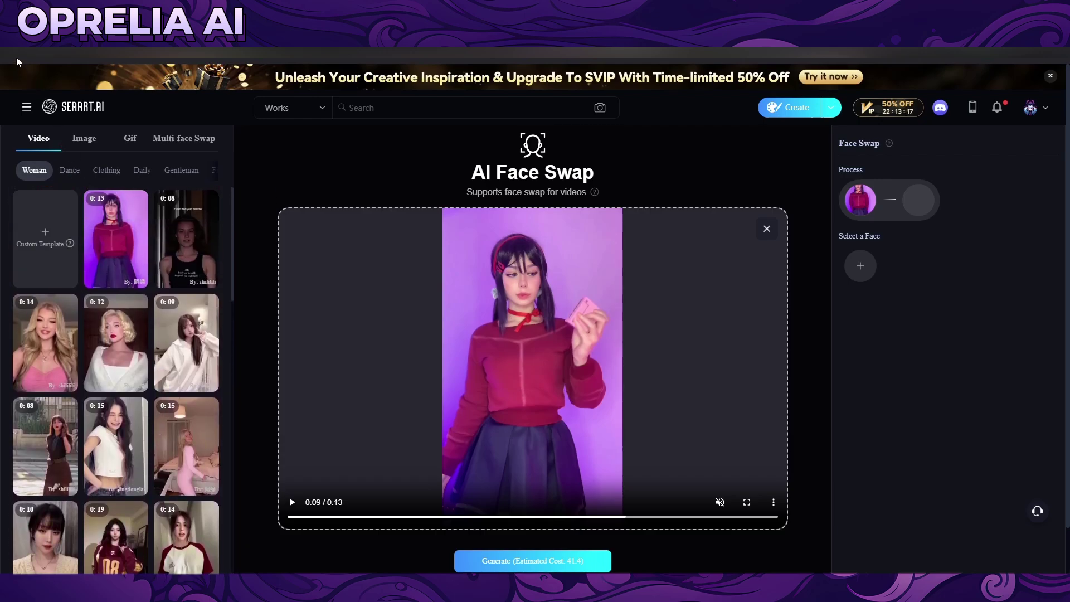
left_click(26, 106)
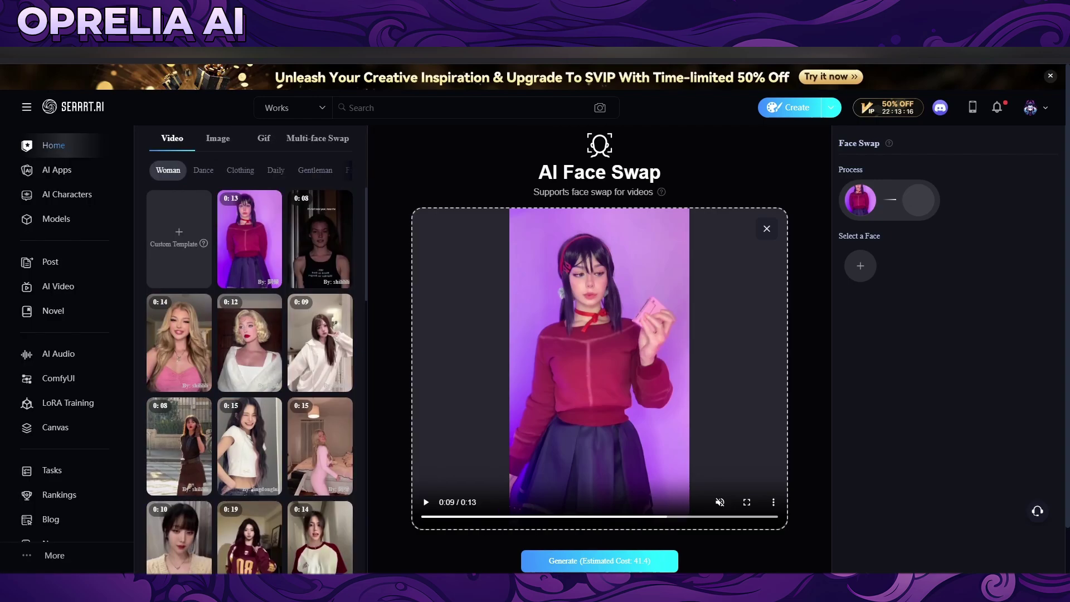
Open the SeaArt Video Generation Guide from Home's Inspiration row and read down to Prompt Analysis.
left_click(53, 145)
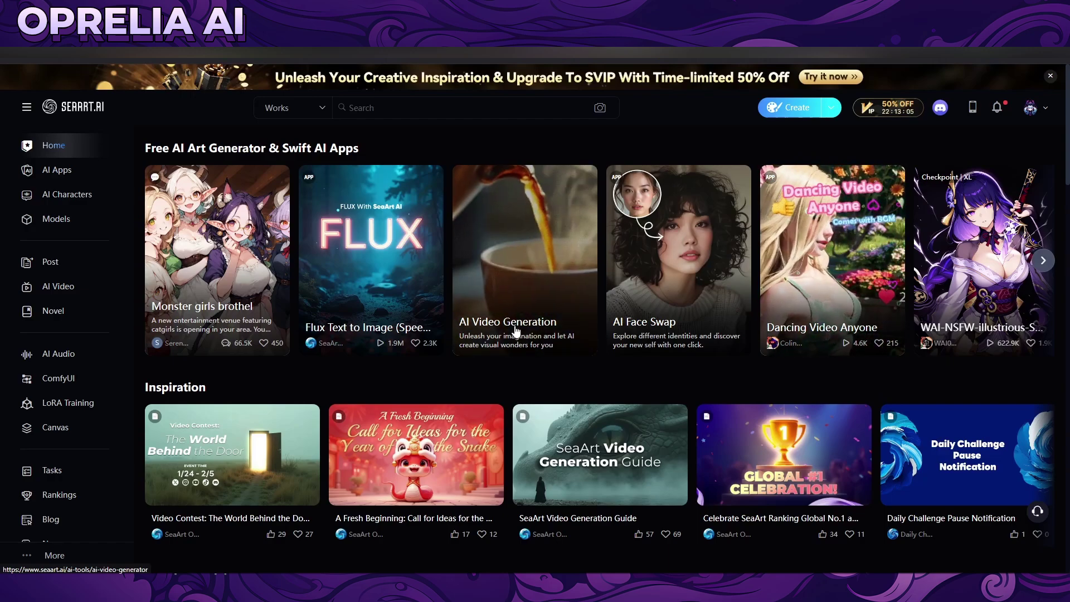
left_click(535, 434)
scroll(461, 334, "down", 2)
scroll(468, 329, "down", 10)
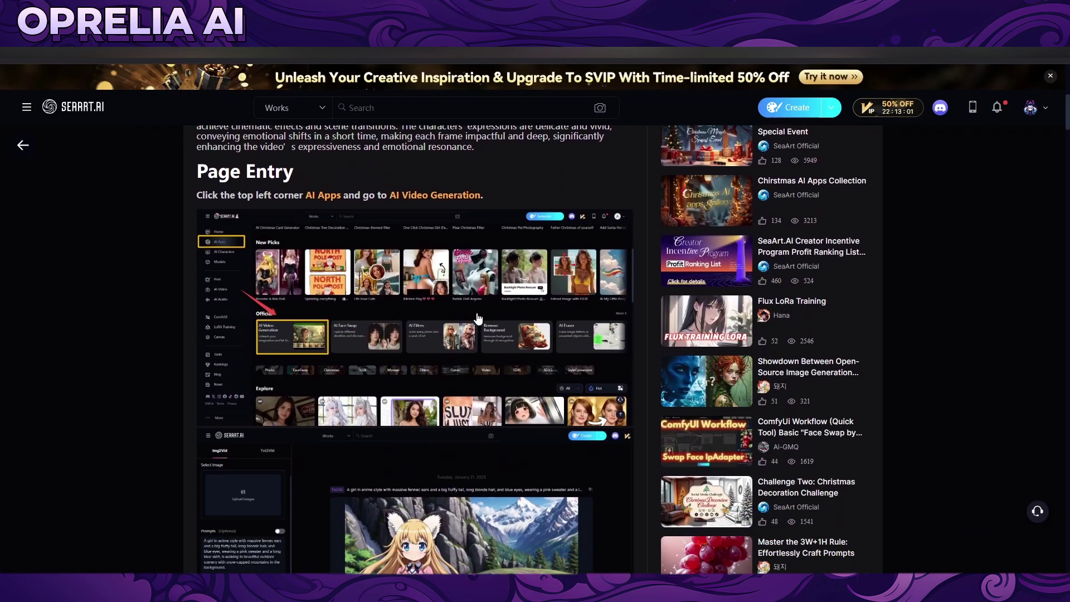
scroll(477, 318, "down", 10)
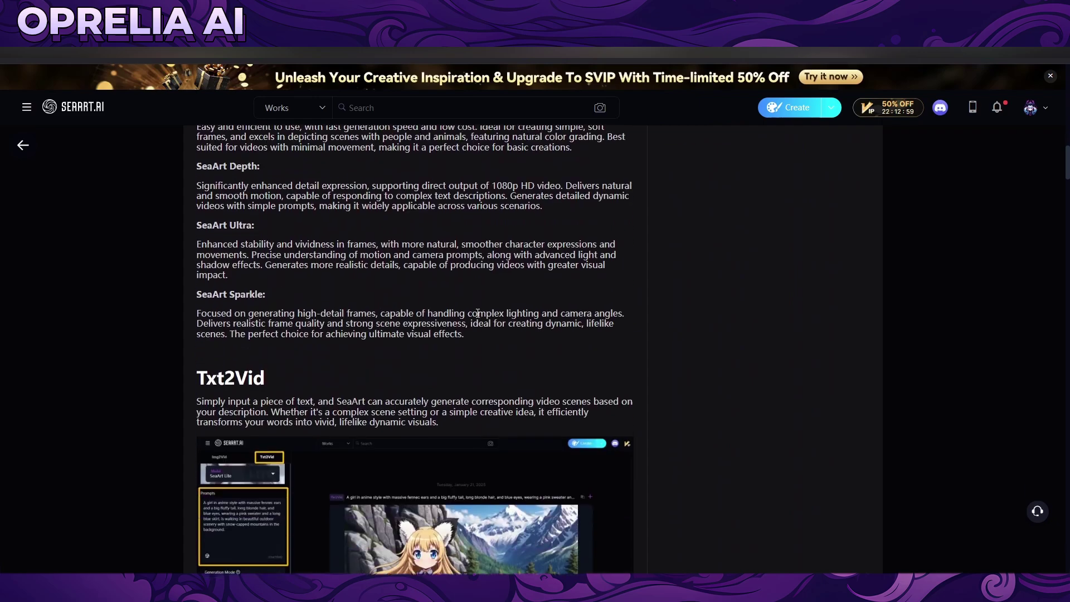
scroll(478, 315, "down", 1)
scroll(478, 304, "down", 3)
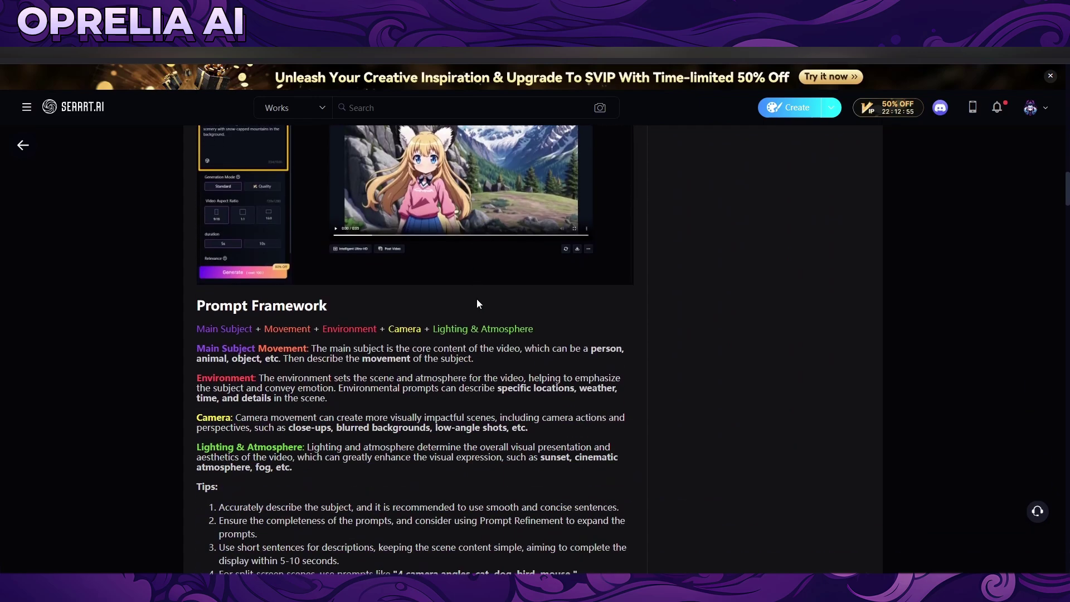
scroll(477, 302, "down", 6)
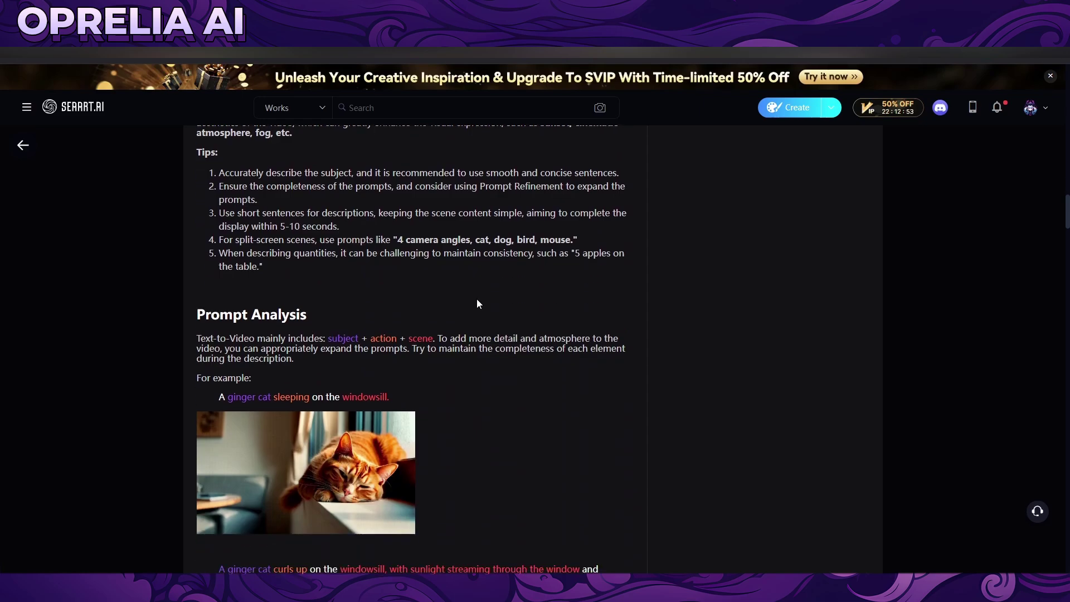